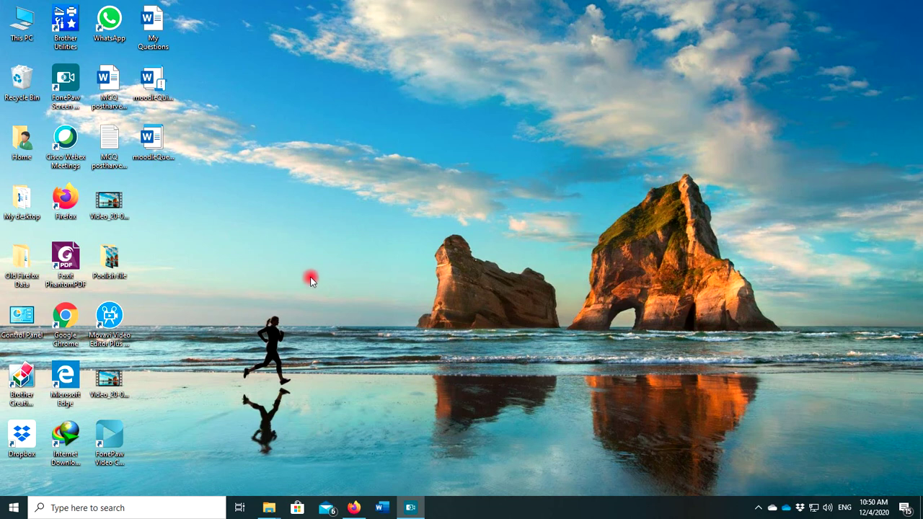
Step: Start Word with a new blank document and open the Word Options
click(384, 501)
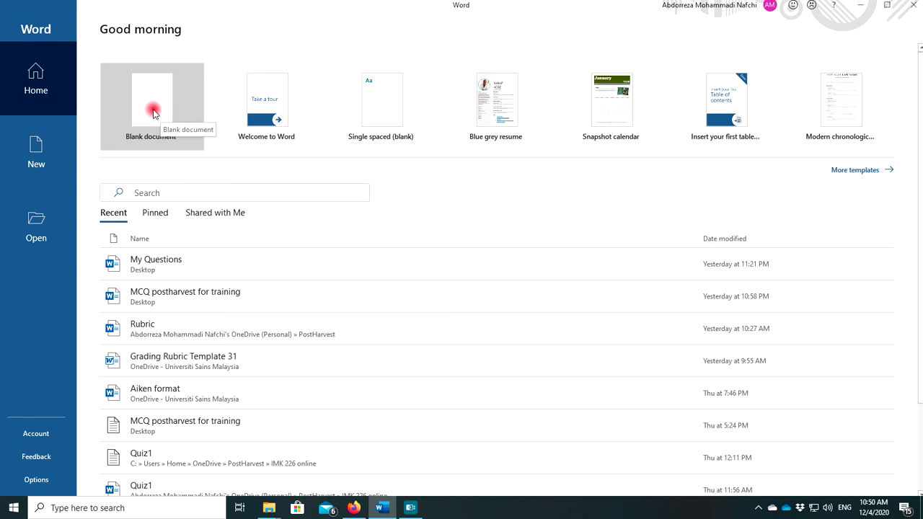
click(153, 114)
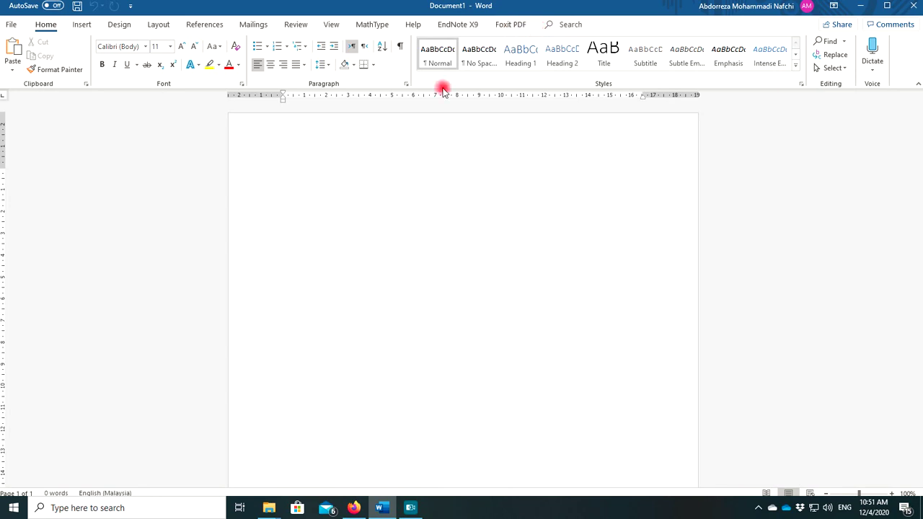
click(11, 28)
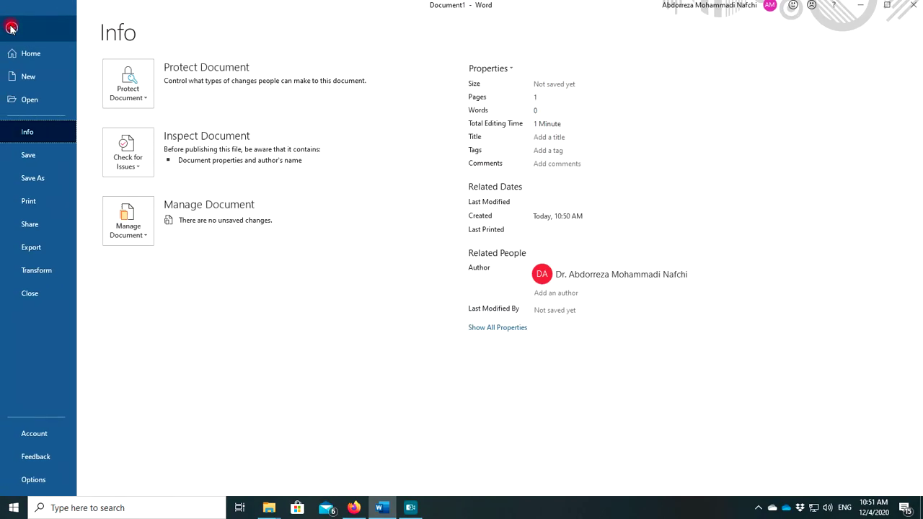
click(29, 481)
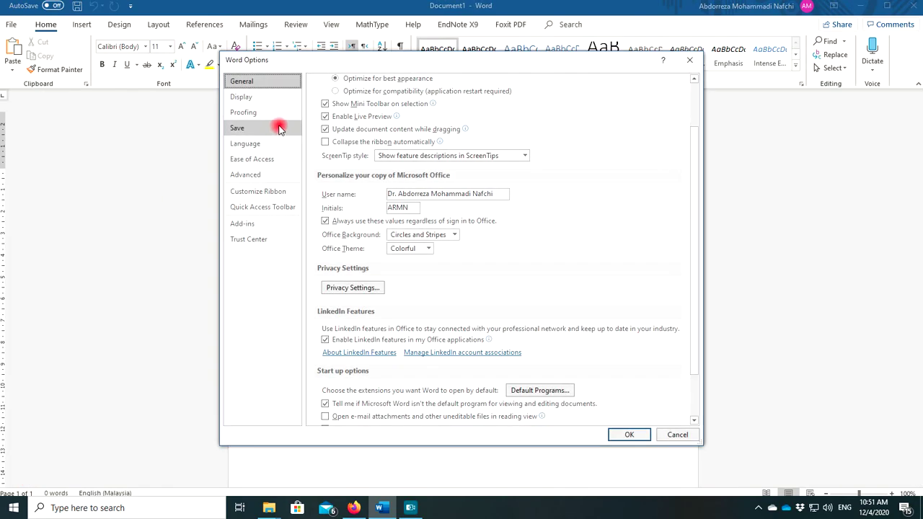
Step: Open the File Locations settings from the General section of the advanced options
click(248, 176)
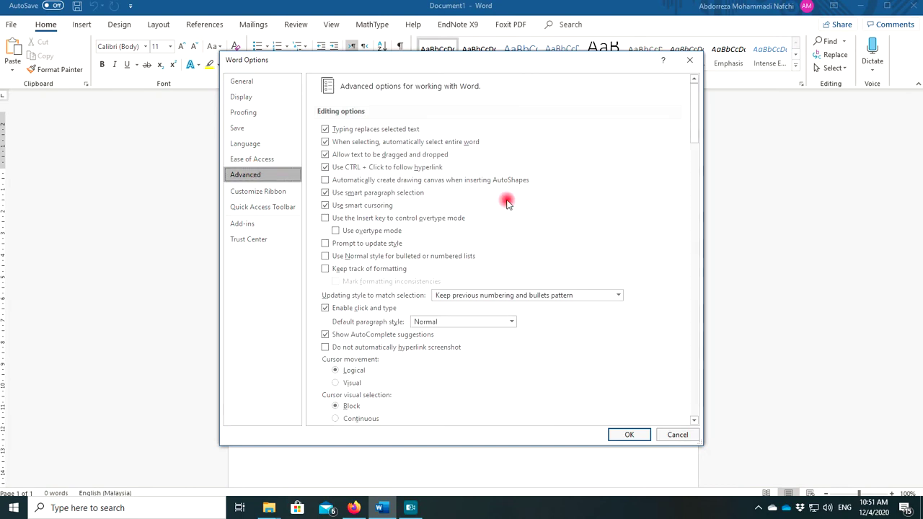
scroll(497, 202, down, 3)
scroll(497, 204, down, 20)
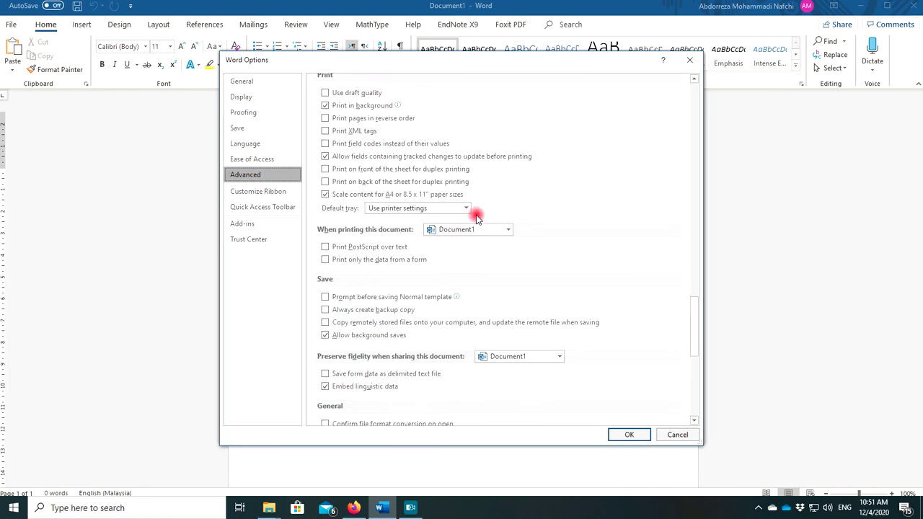
scroll(476, 216, down, 2)
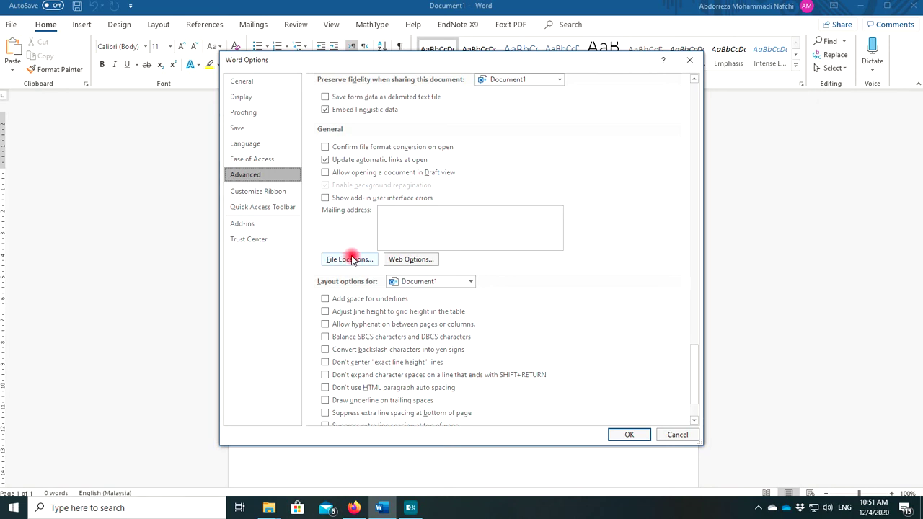
click(350, 259)
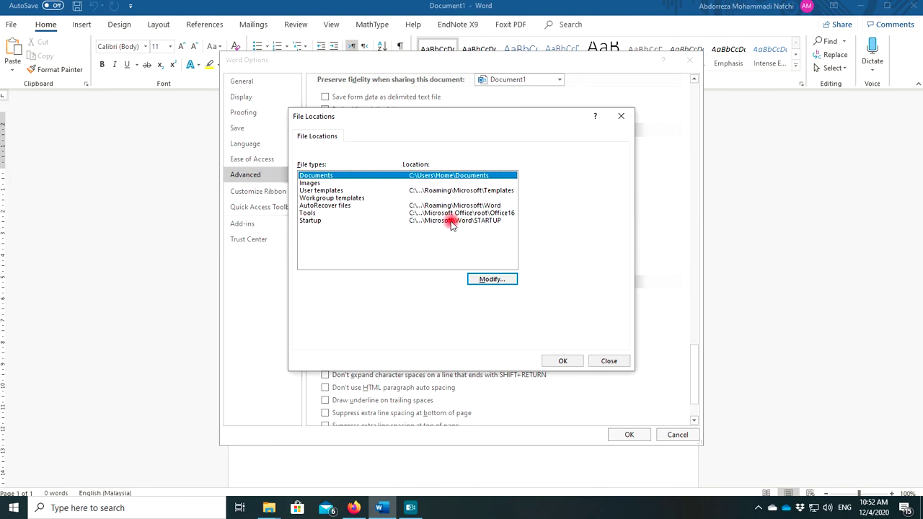
Step: Open the Startup file location for modification and copy its full folder path
click(318, 222)
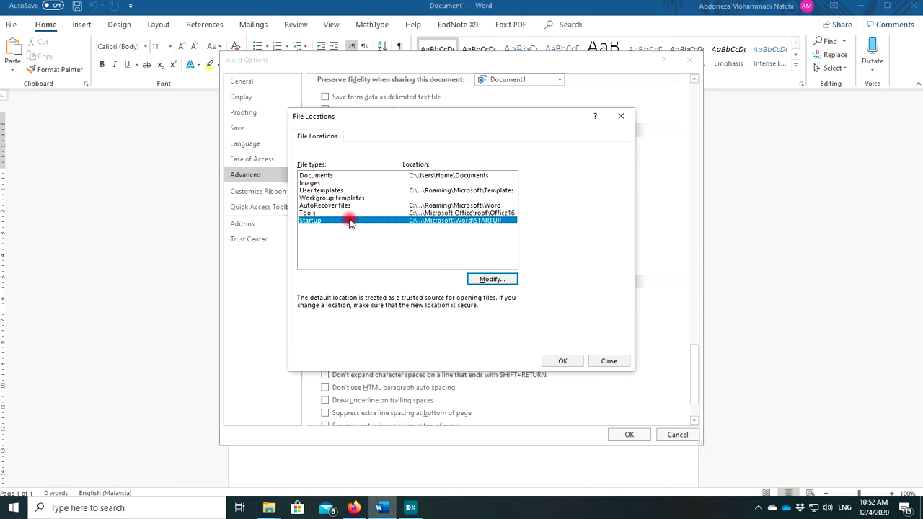
double_click(349, 222)
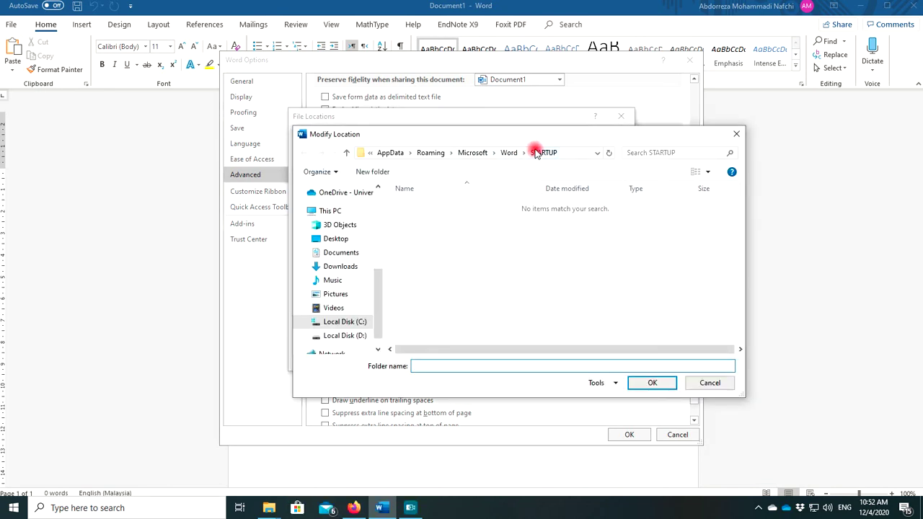
click(597, 154)
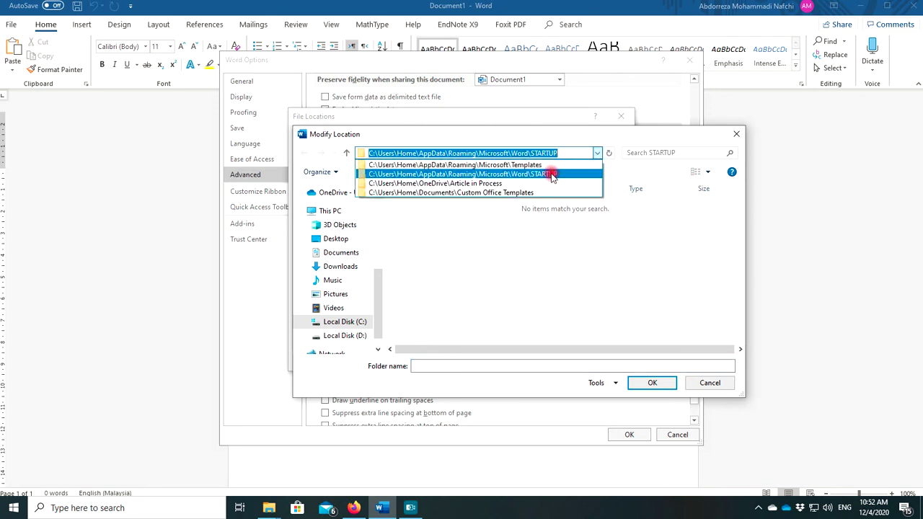
click(560, 152)
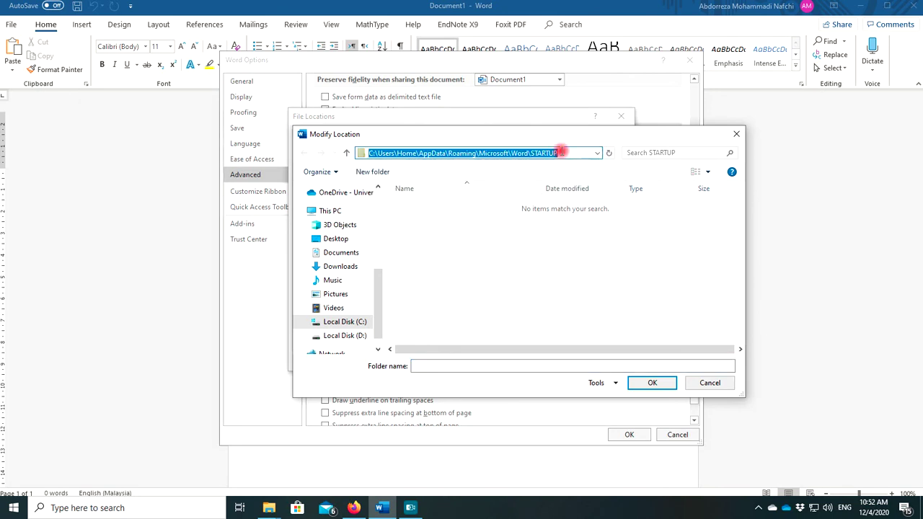
drag(561, 152, 369, 149)
right_click(491, 155)
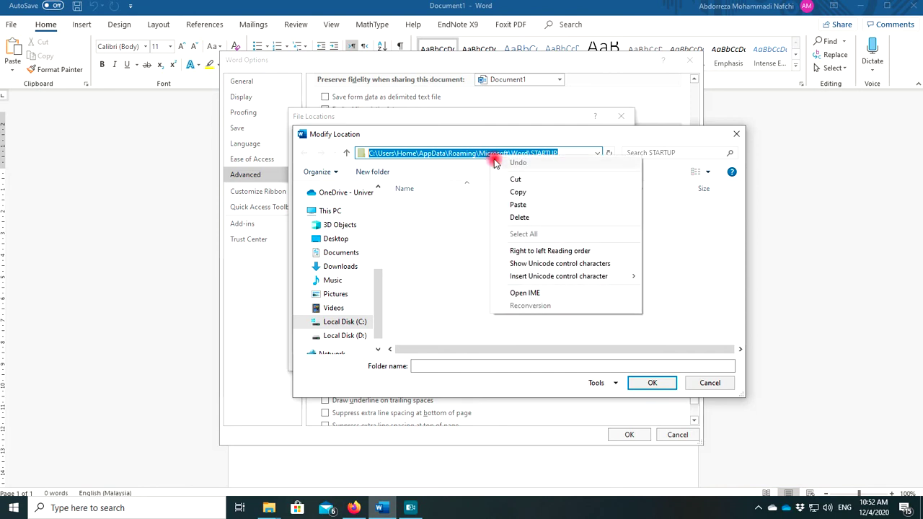
click(518, 192)
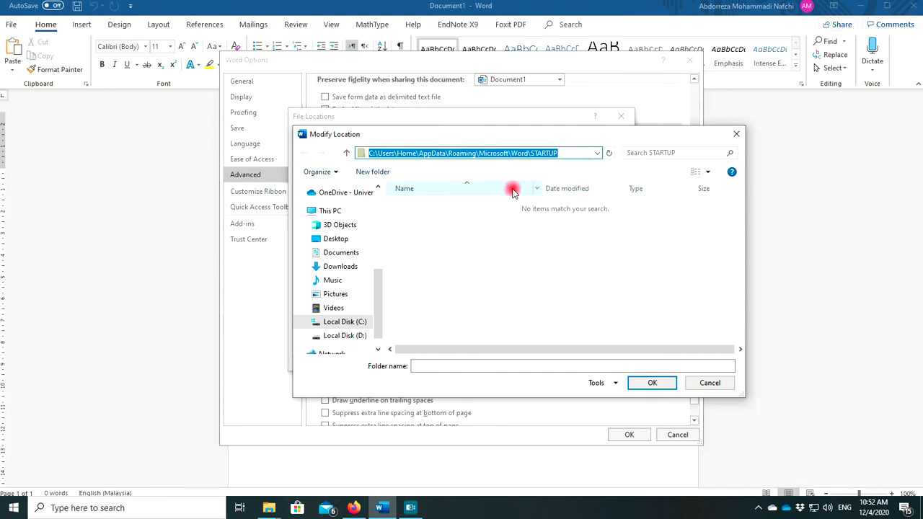
Step: Switch to a File Explorer window and go to the copied Word STARTUP folder path
click(268, 507)
click(207, 436)
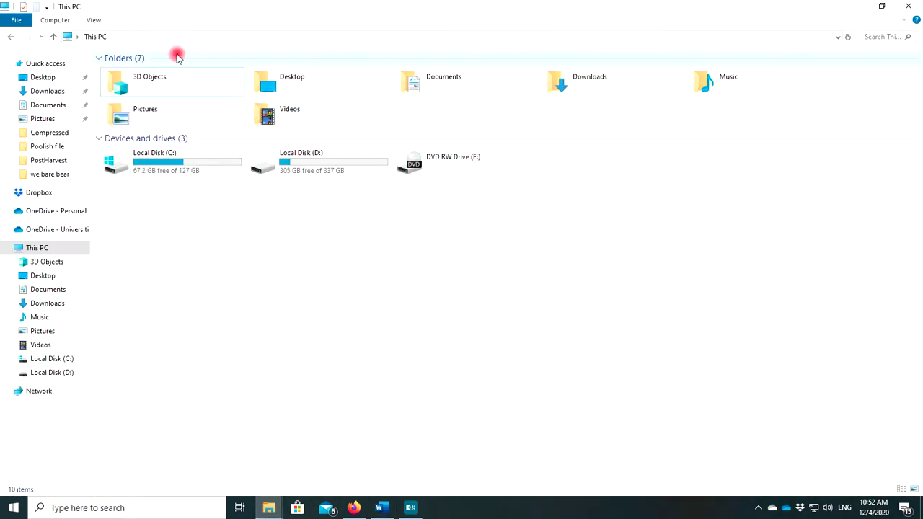
click(134, 36)
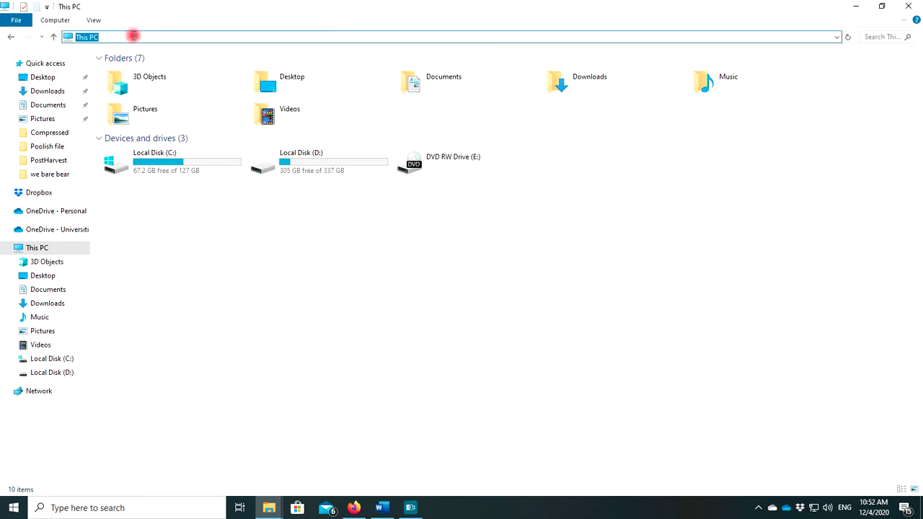
key(ctrl+v)
key(Return)
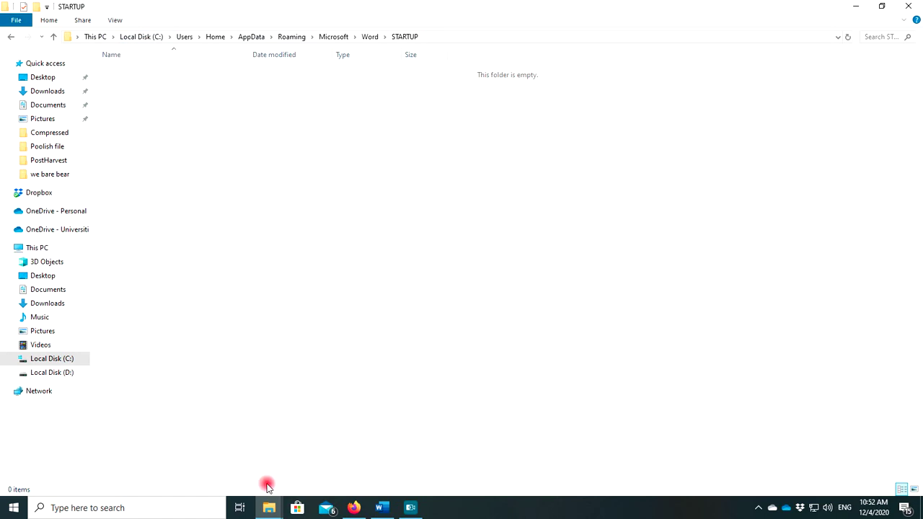
Step: Return to Word, cancel modifying the Startup location, and copy the full folder path of the User templates location
click(380, 508)
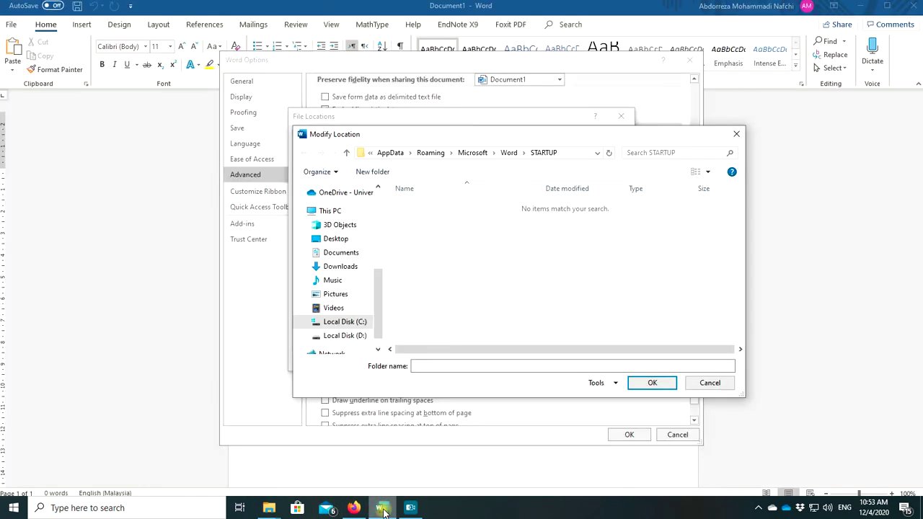
click(711, 383)
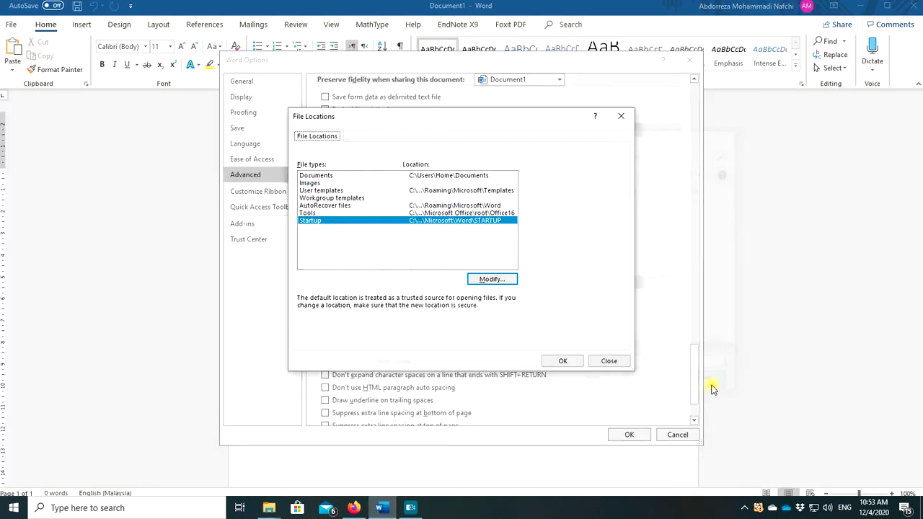
click(352, 192)
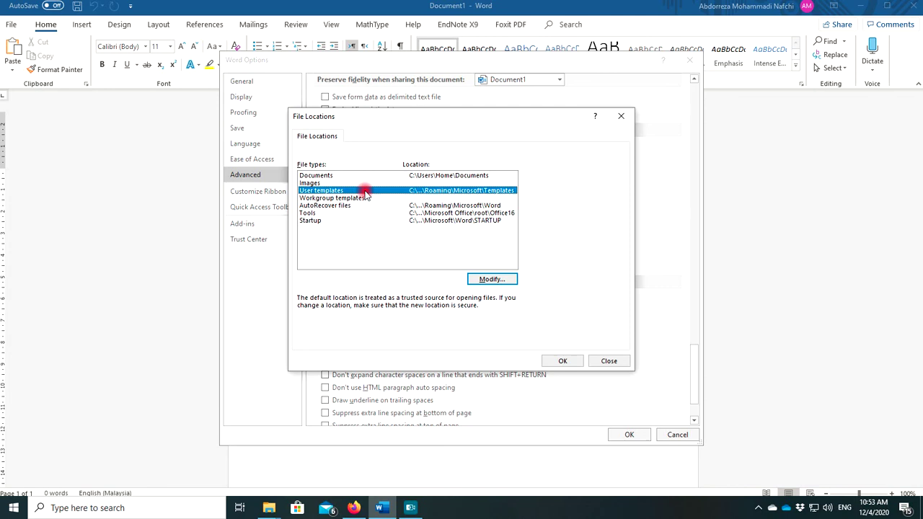
double_click(365, 192)
click(543, 176)
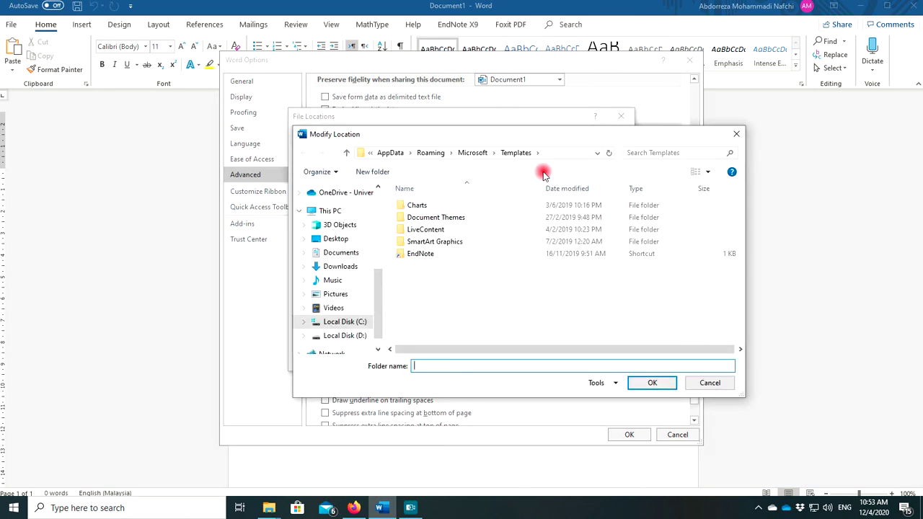
click(596, 154)
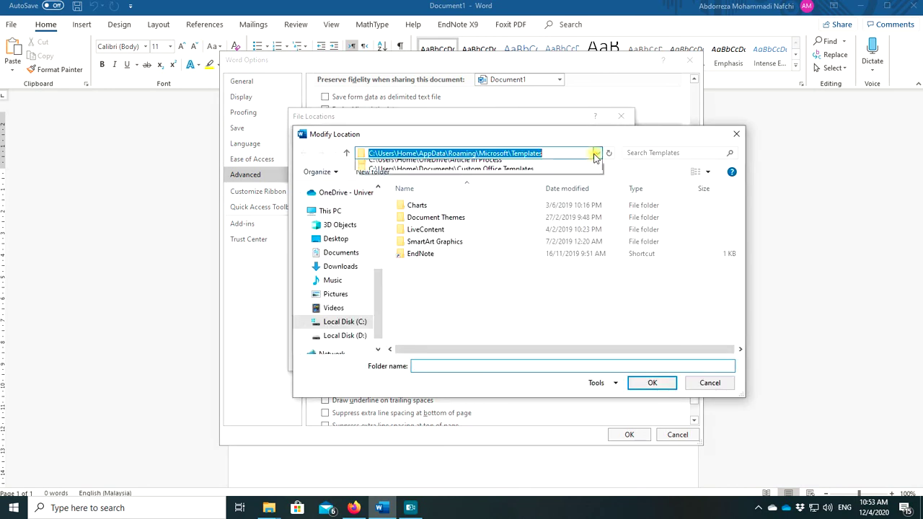
click(549, 153)
drag(549, 153, 377, 154)
right_click(388, 157)
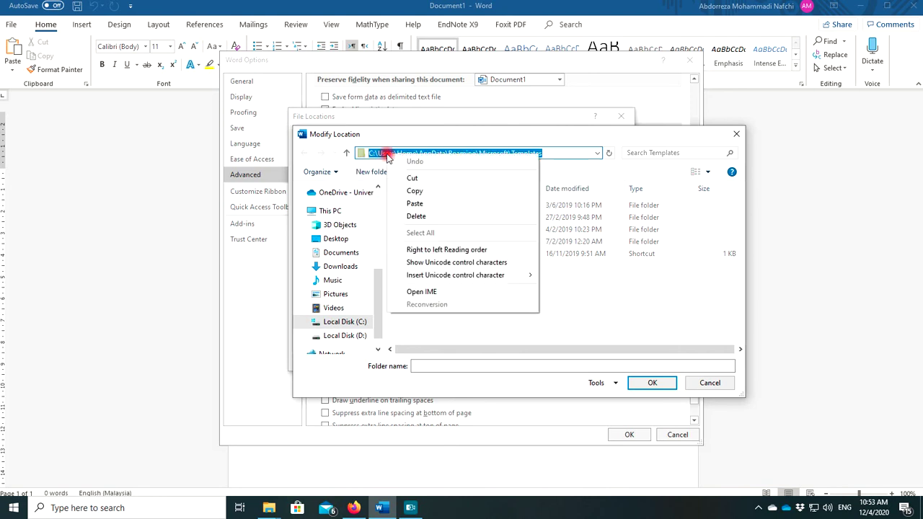
click(427, 193)
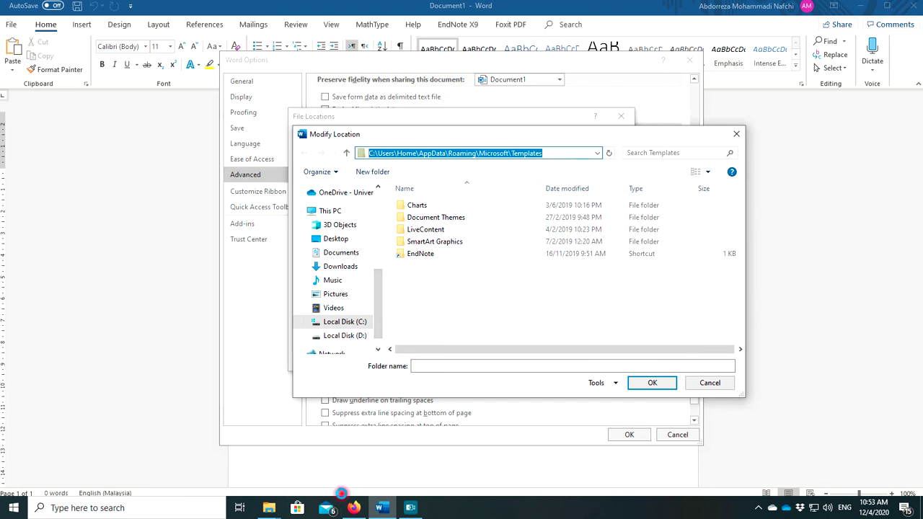
Step: Go to the copied Microsoft Templates path in the other File Explorer window and check both the STARTUP and Templates folders
click(268, 507)
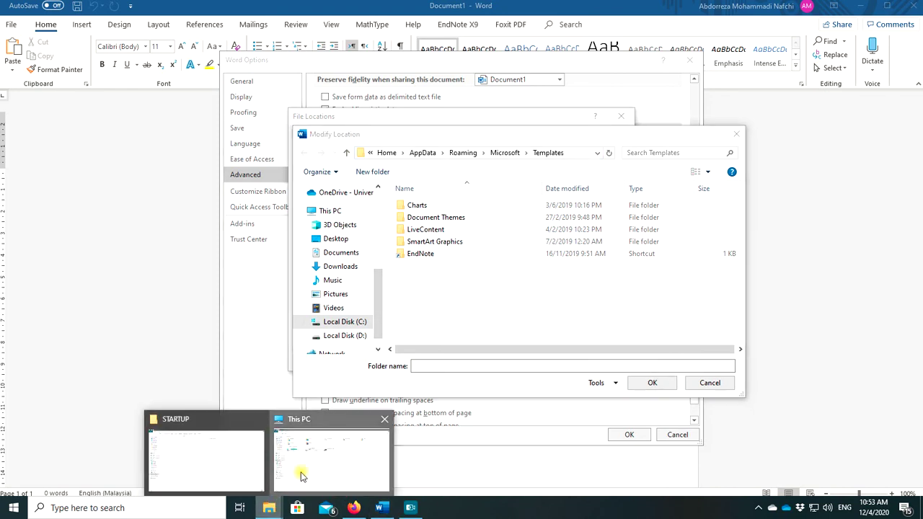
click(303, 472)
click(138, 37)
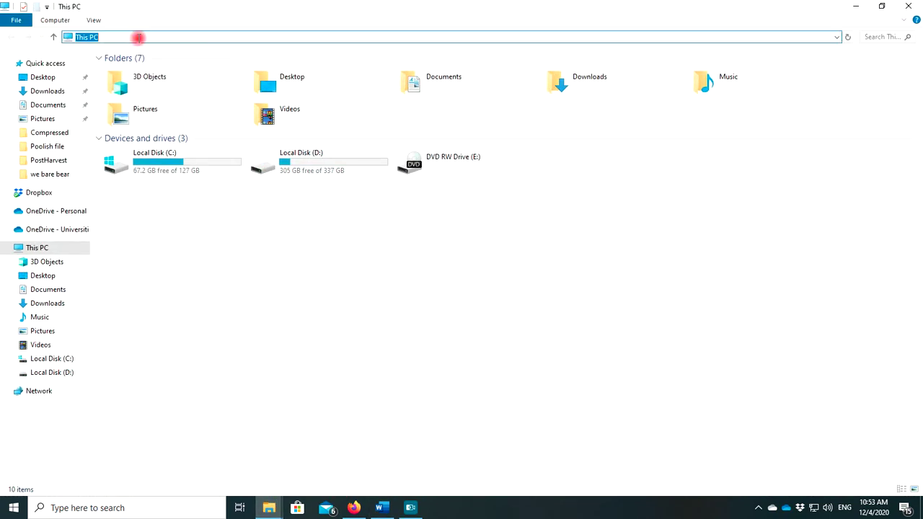
key(ctrl+v)
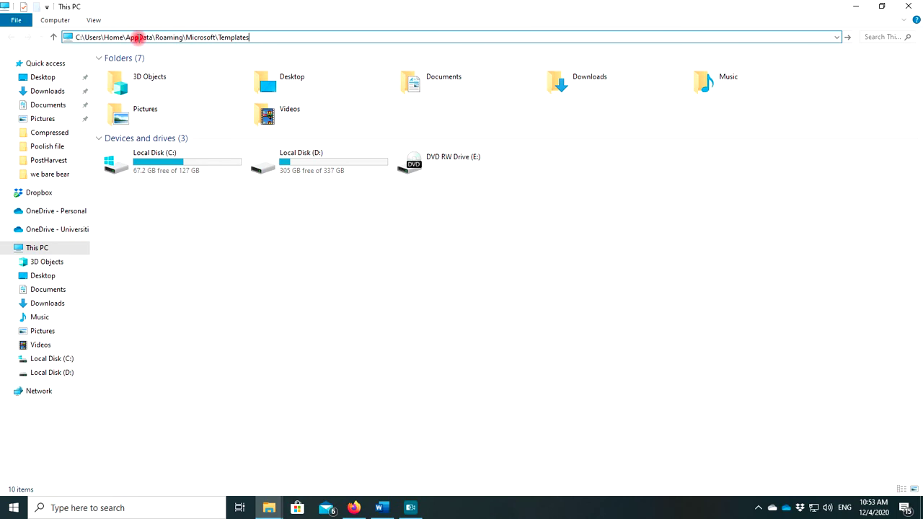
key(Return)
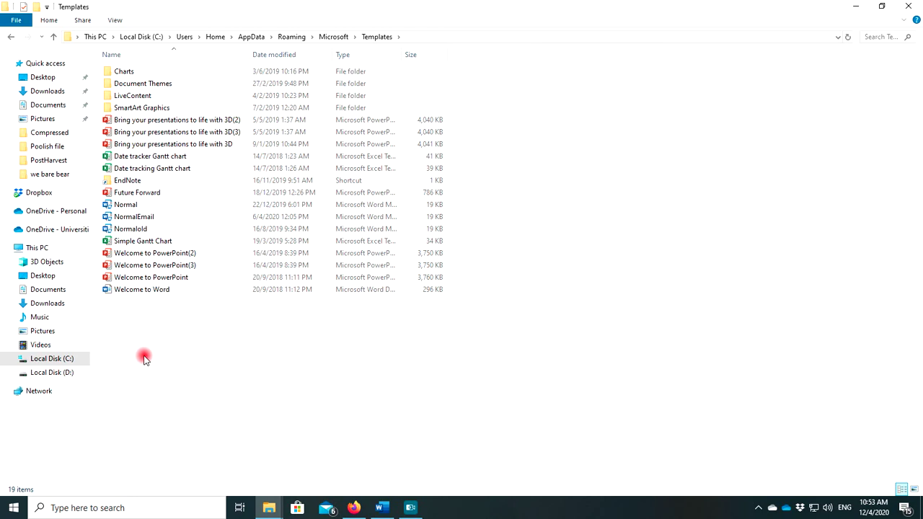
mouse_move(263, 509)
click(232, 466)
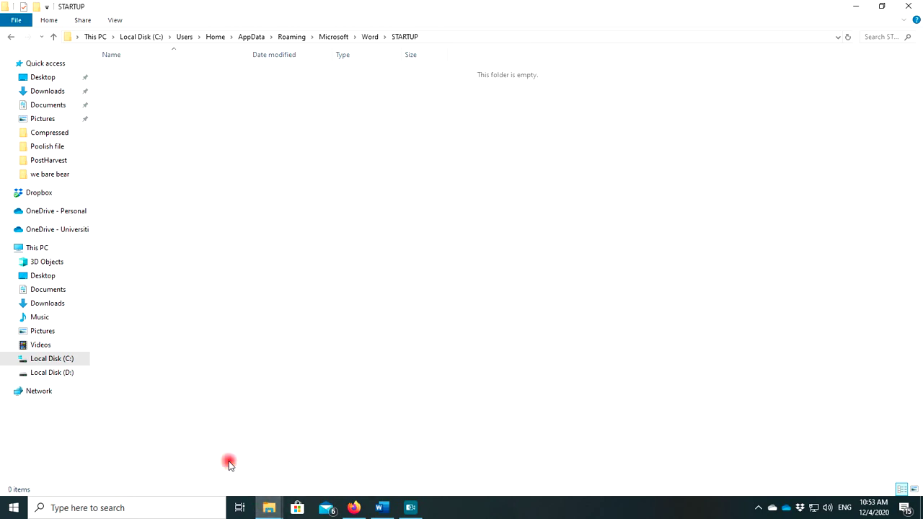
click(320, 467)
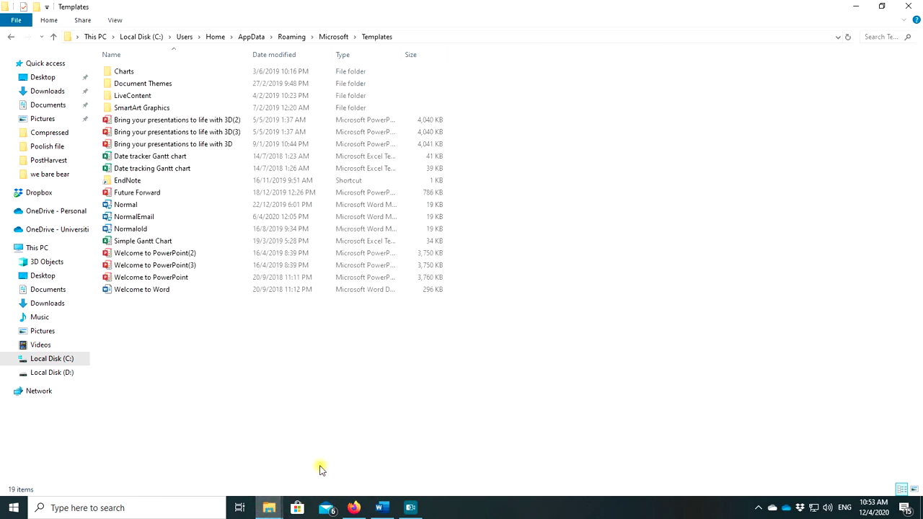
Step: Return to Word and close the location, File Locations and Word Options dialogs without changing anything
click(381, 507)
click(706, 383)
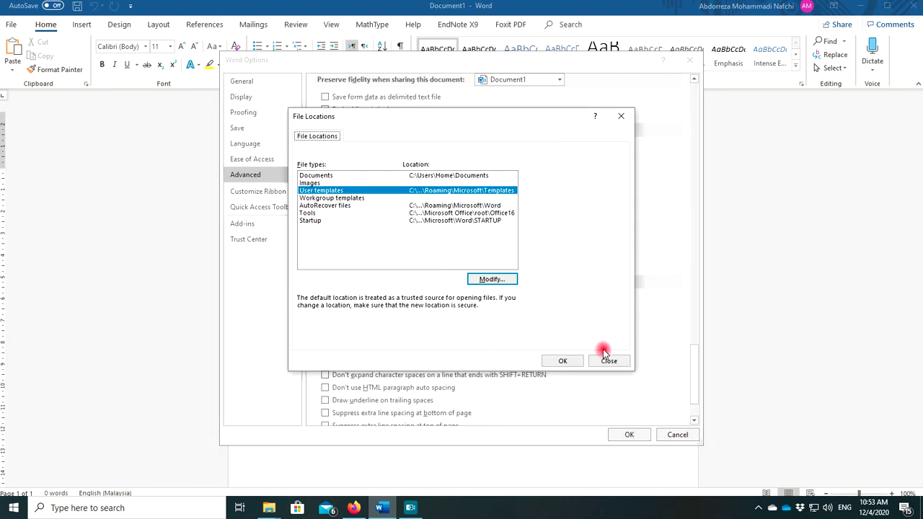
click(604, 363)
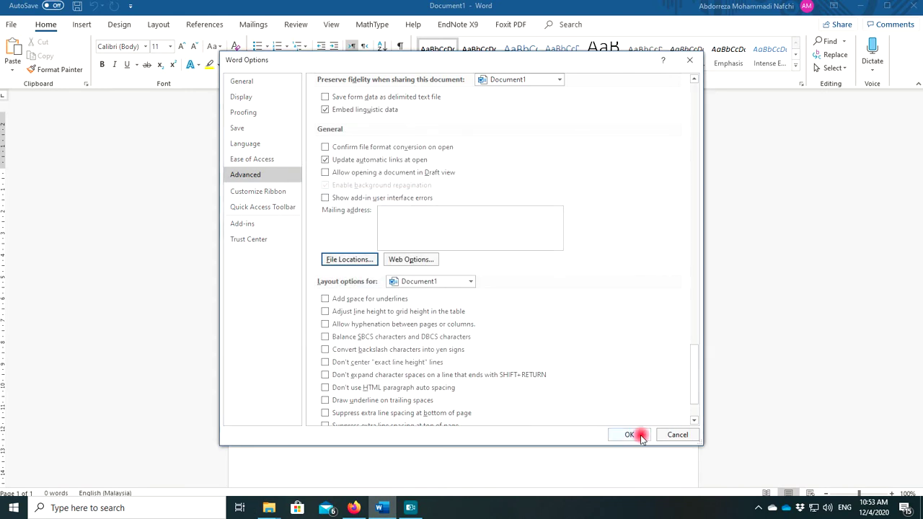
click(667, 435)
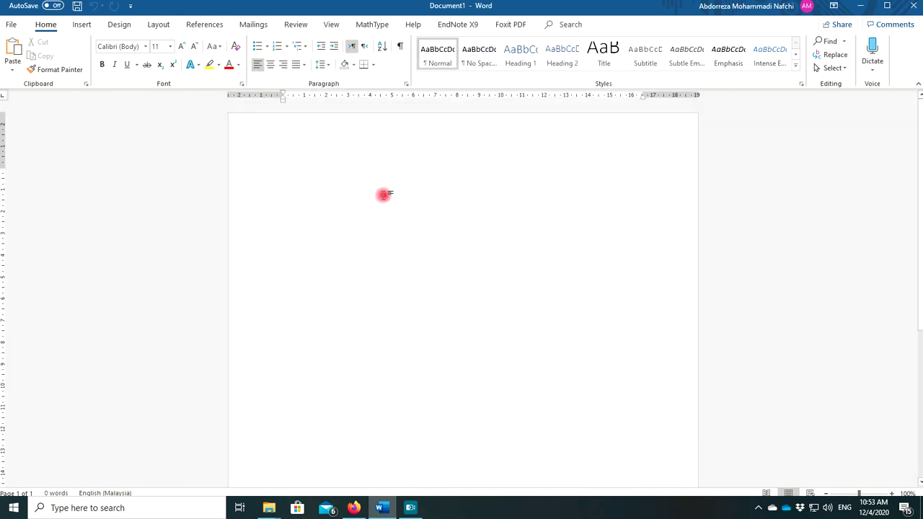
Step: Minimize Word and both File Explorer windows to show the desktop
click(860, 7)
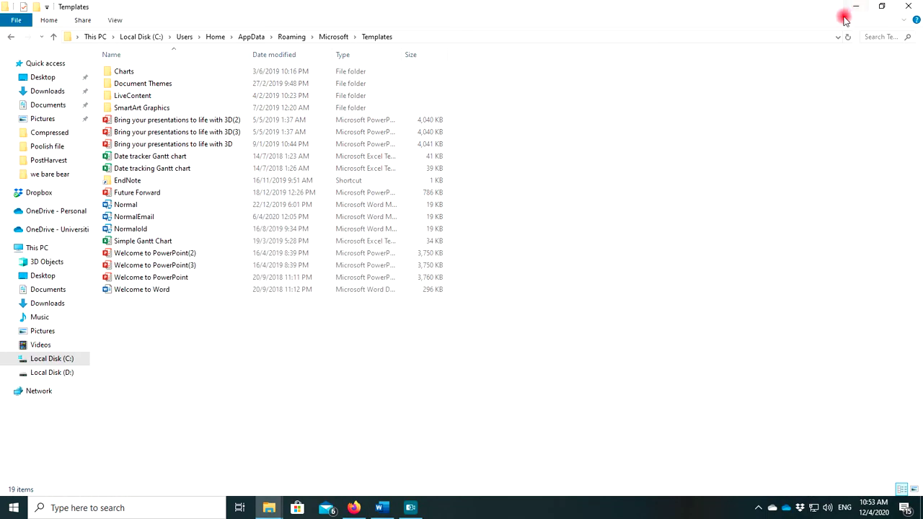
click(856, 8)
click(857, 9)
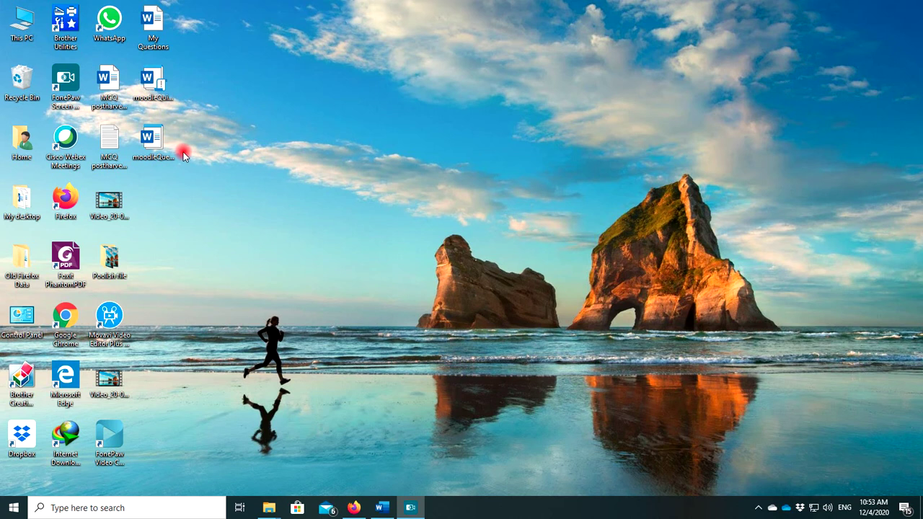
Step: Move the moodleQuizStartup template from the desktop into the open Word STARTUP folder and minimize that folder window
click(167, 105)
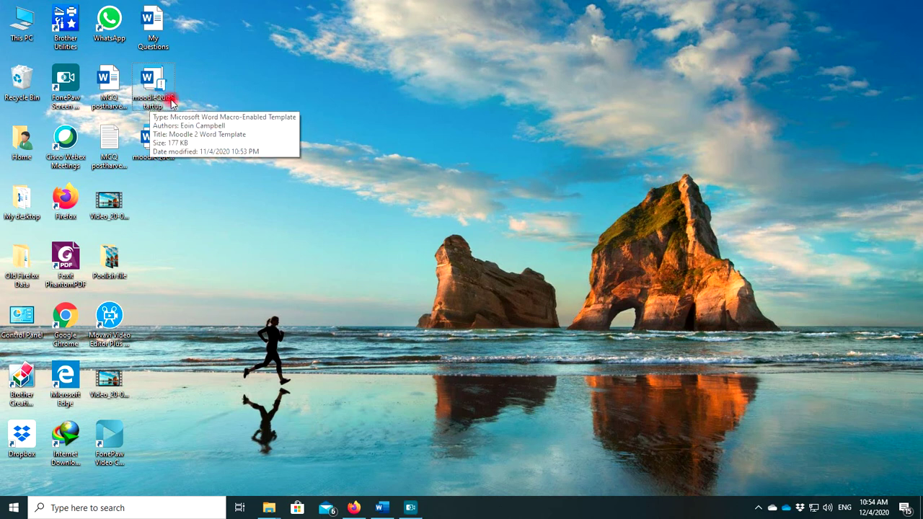
click(158, 168)
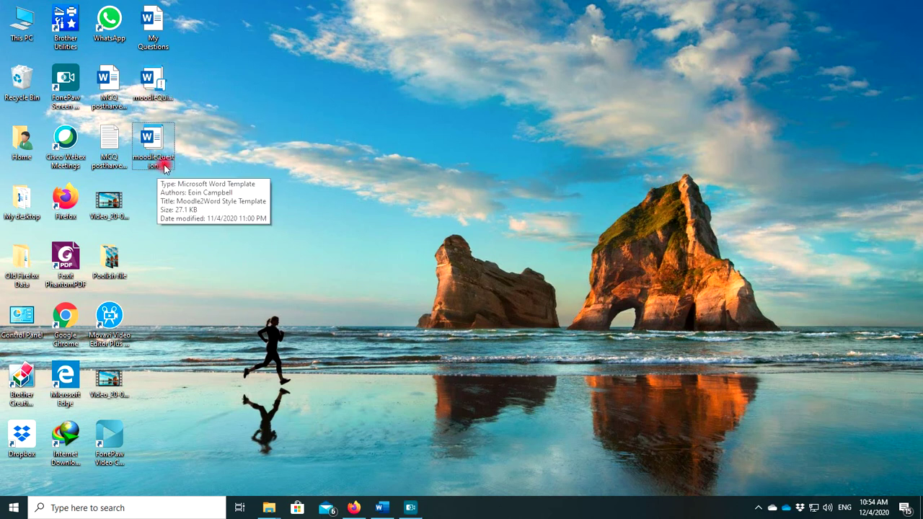
click(152, 92)
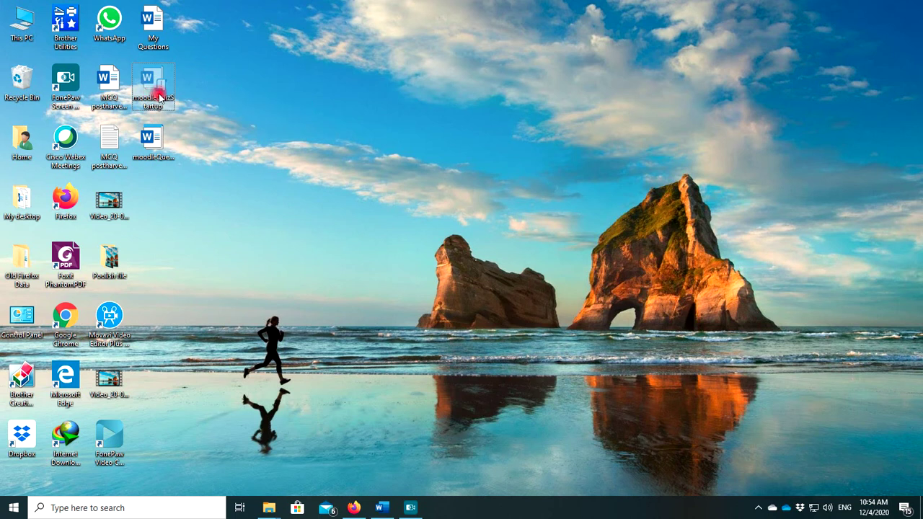
click(264, 514)
click(247, 486)
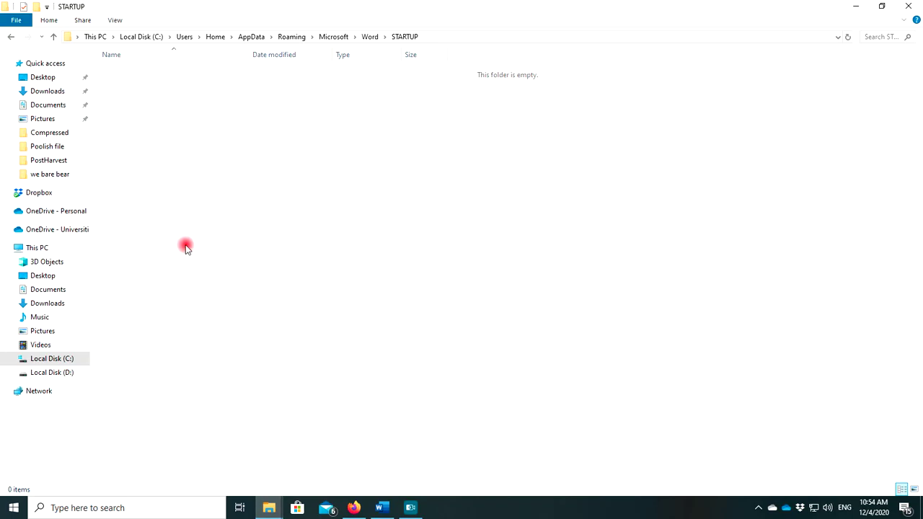
key(ctrl+v)
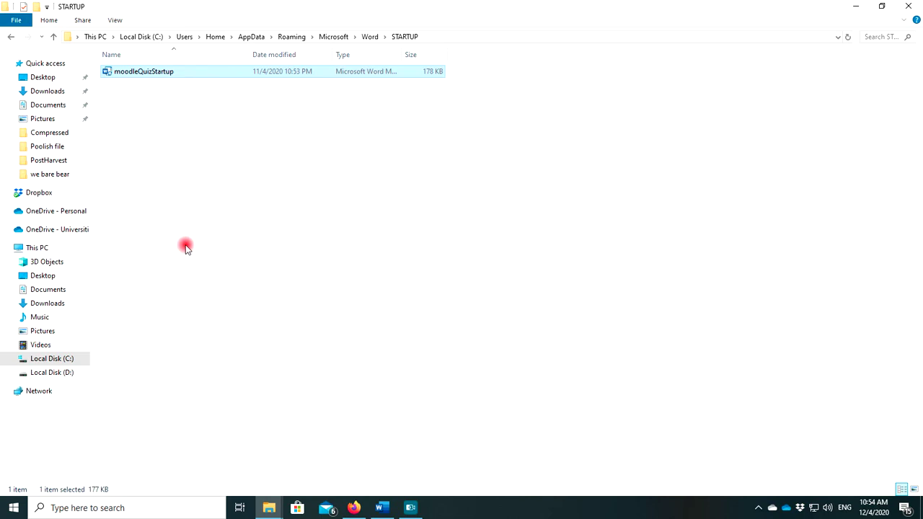
click(853, 7)
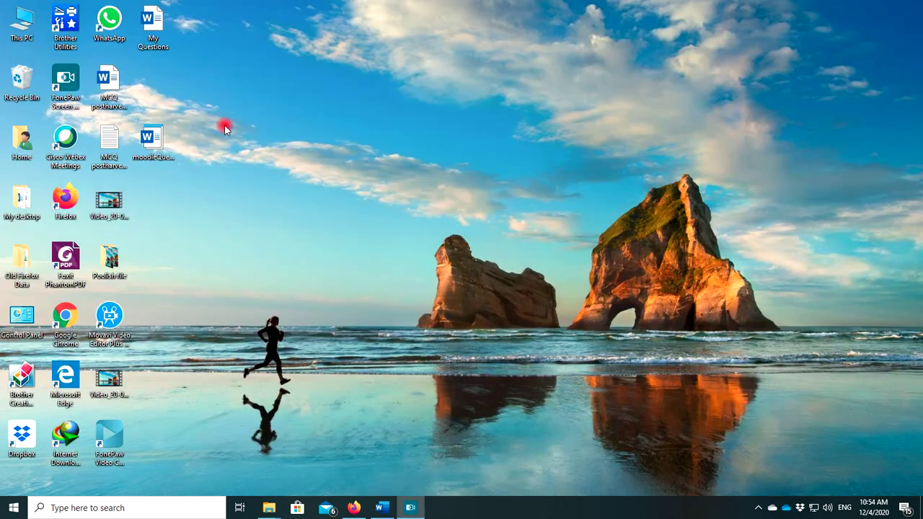
Step: Move the moodleQuestion template from the desktop into the open Microsoft Templates folder
click(173, 141)
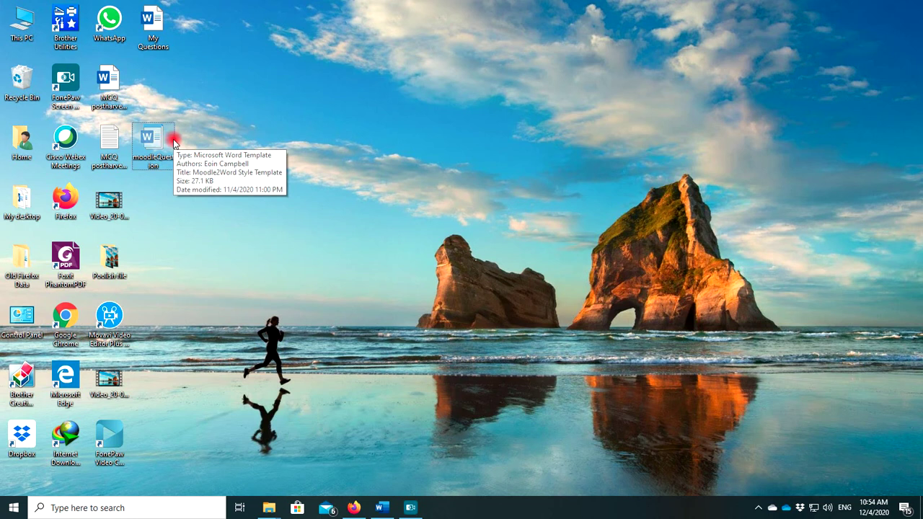
mouse_move(275, 512)
click(302, 464)
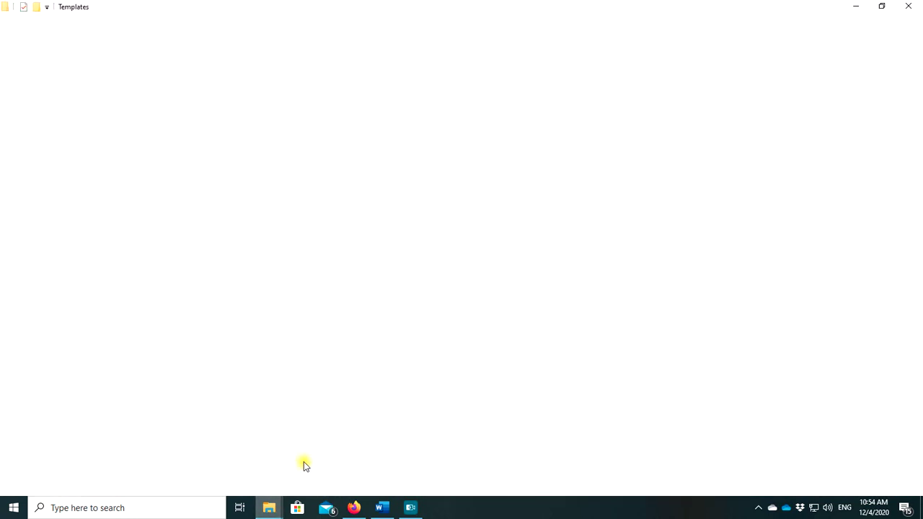
key(ctrl+v)
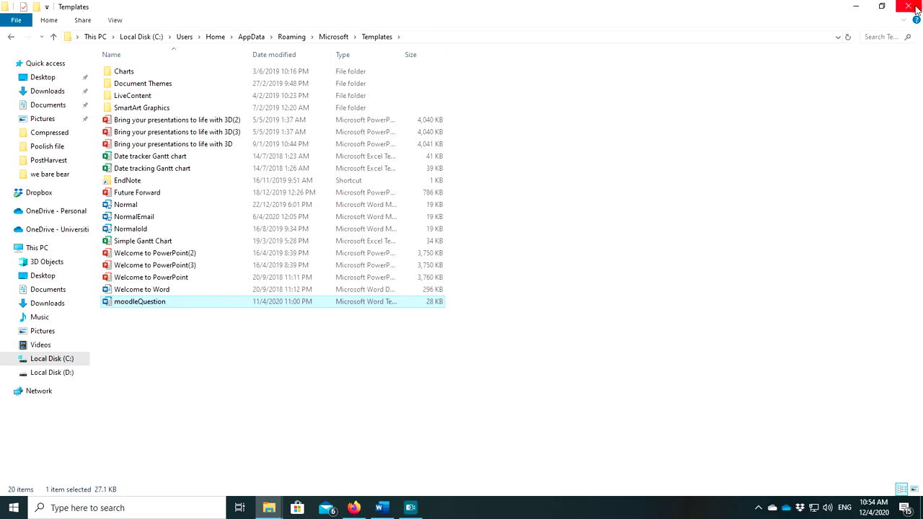
Step: Close both File Explorer windows, Templates and STARTUP
click(908, 6)
click(269, 507)
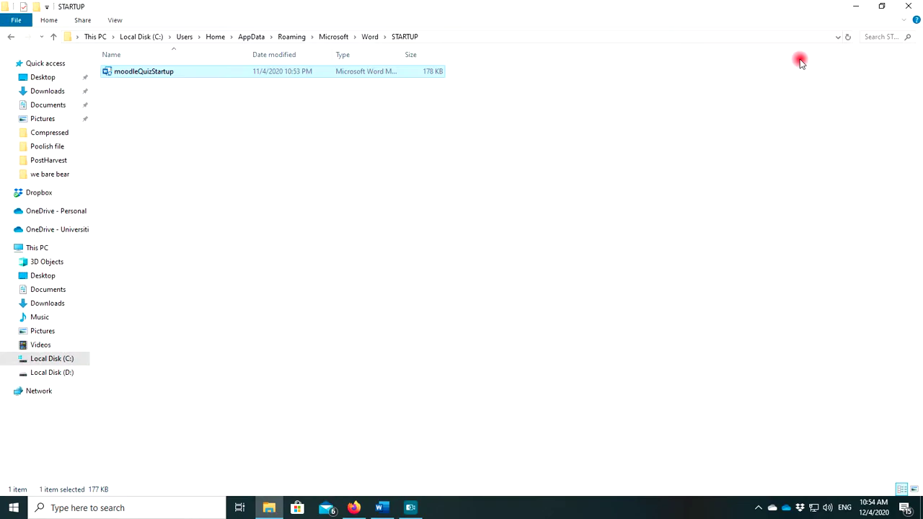
click(908, 6)
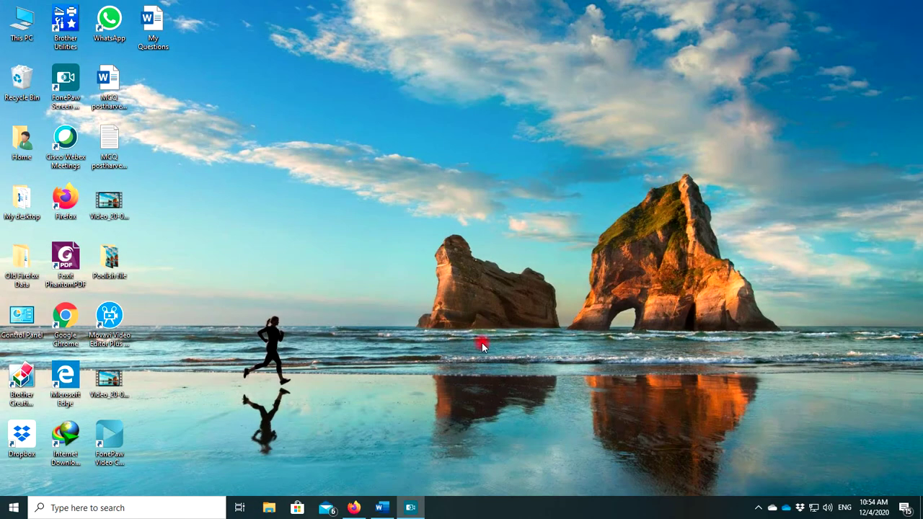
Step: Close Word, restart it and create a blank document
click(382, 505)
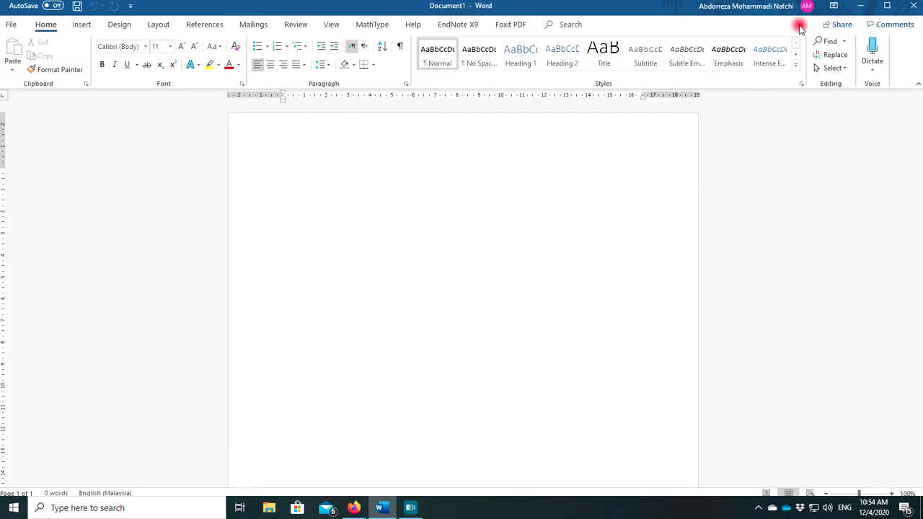
click(918, 6)
click(918, 6)
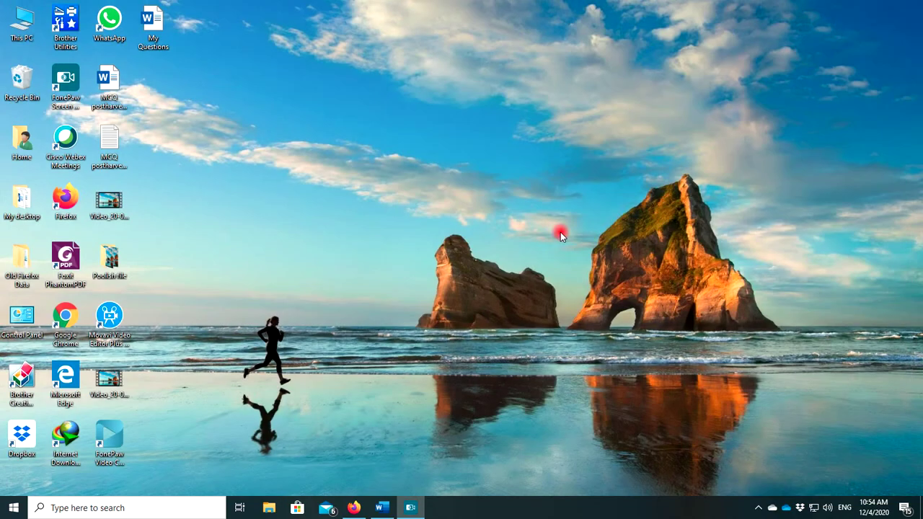
click(382, 508)
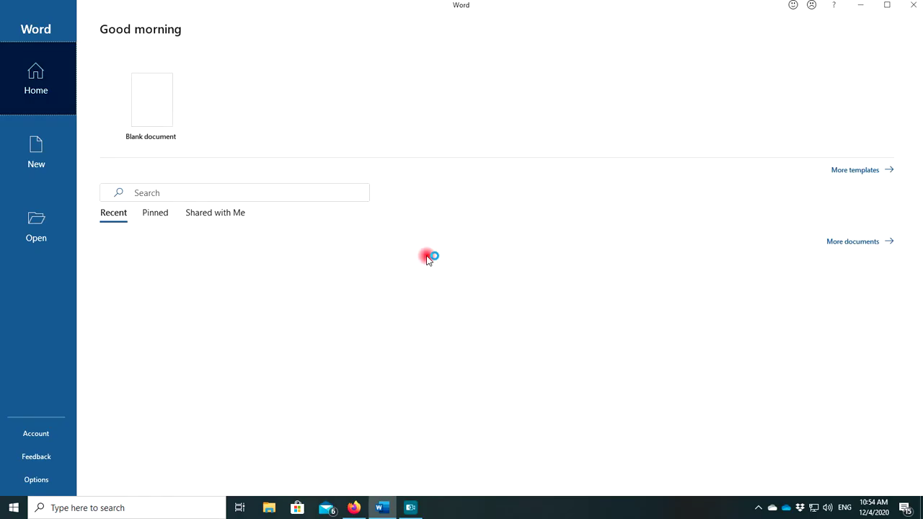
click(160, 101)
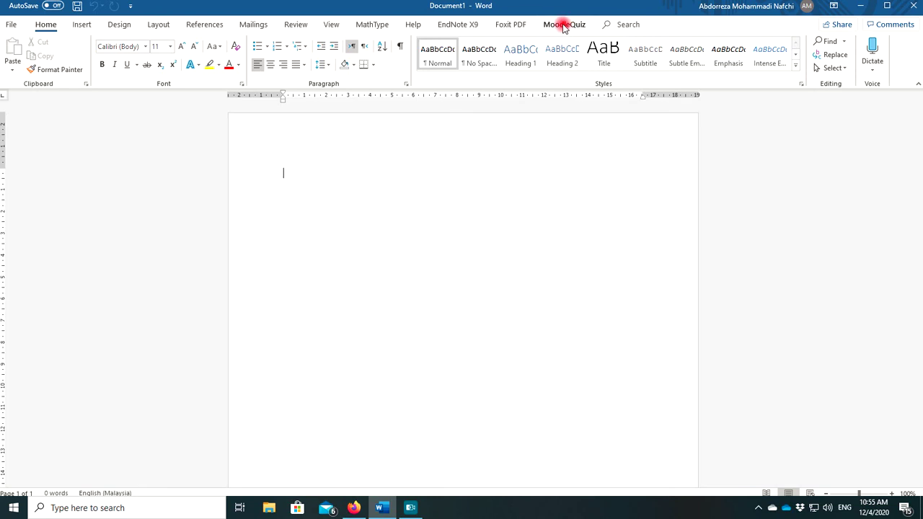
Step: Create a new Moodle question file with the MoodleQuiz add-in and save it to the Desktop as training
click(564, 25)
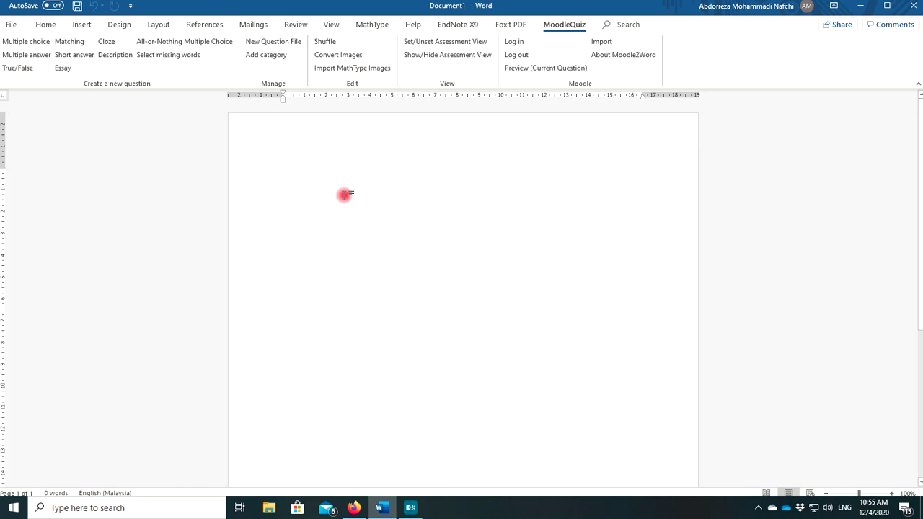
click(274, 42)
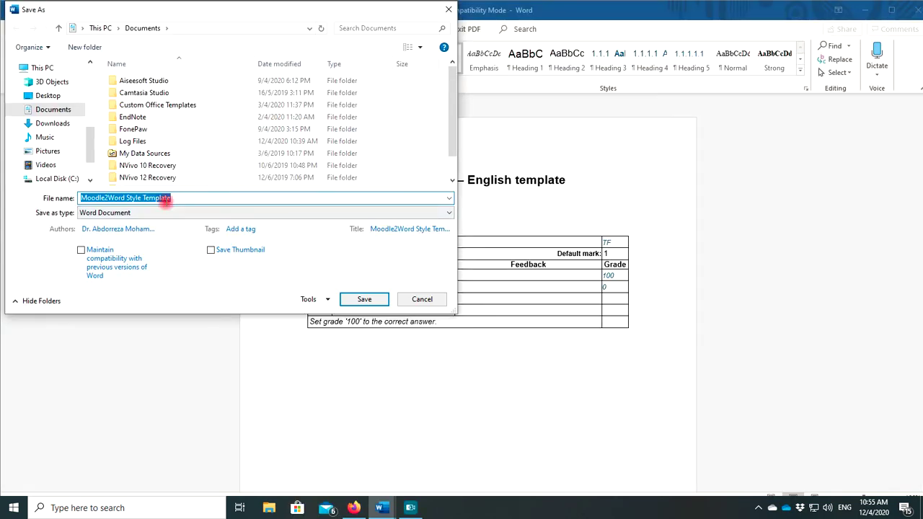
click(51, 98)
click(176, 196)
double_click(179, 197)
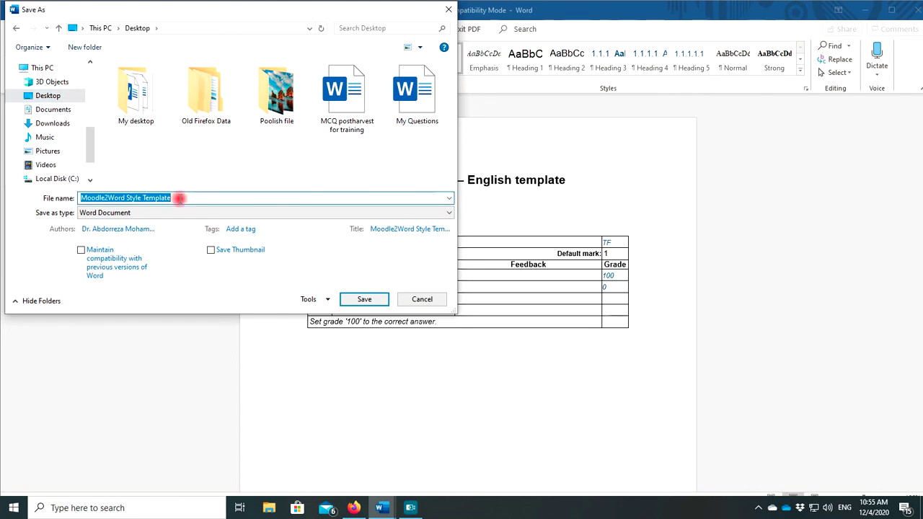
text(training)
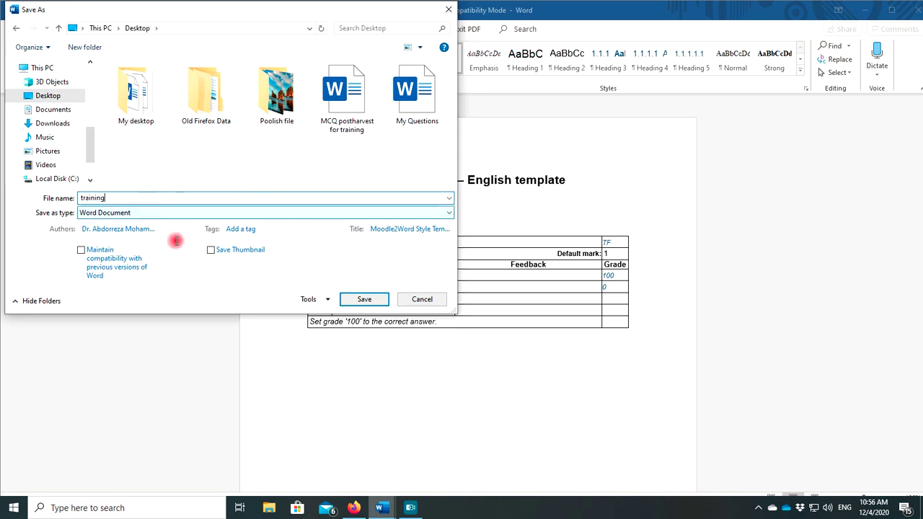
click(354, 302)
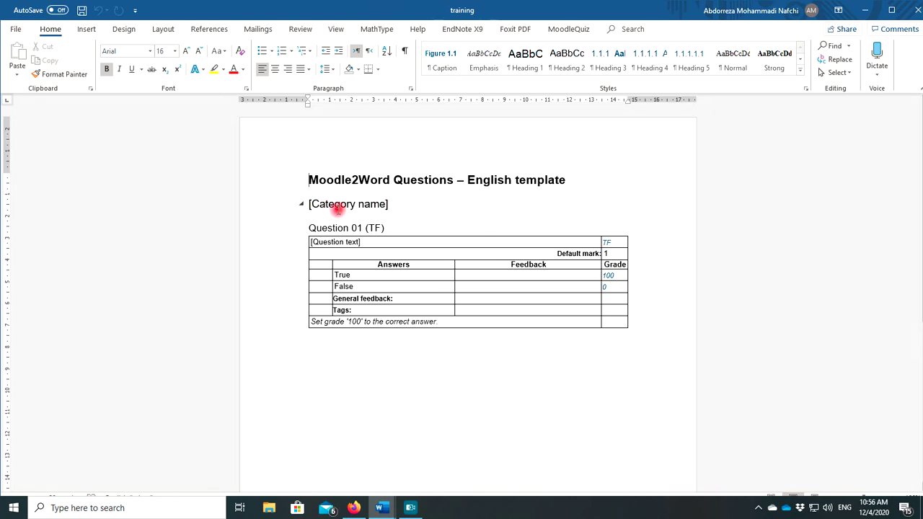
Step: Replace the category name placeholder with "Test for training"
mouse_move(376, 208)
mouse_down()
mouse_move(308, 207)
mouse_move(396, 202)
mouse_move(388, 209)
mouse_up()
click(386, 208)
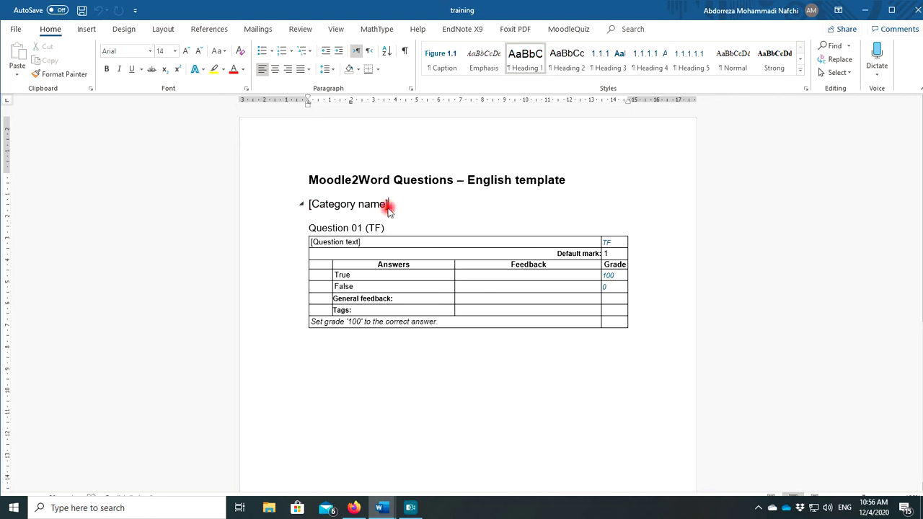
drag(311, 207, 386, 205)
click(390, 207)
key(BackSpace)
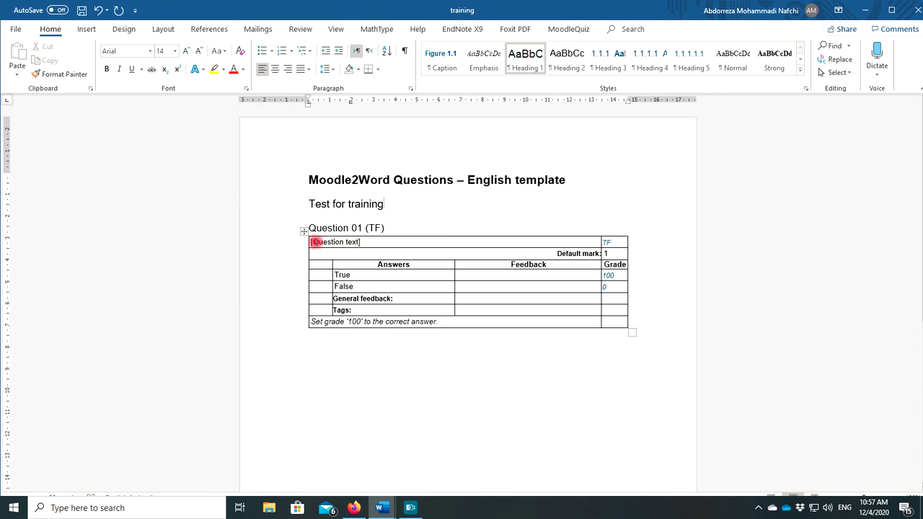
Step: Replace the question text placeholder of Question 01 (TF) with "Malaysia is one of ASEAN countries"
drag(362, 244, 326, 254)
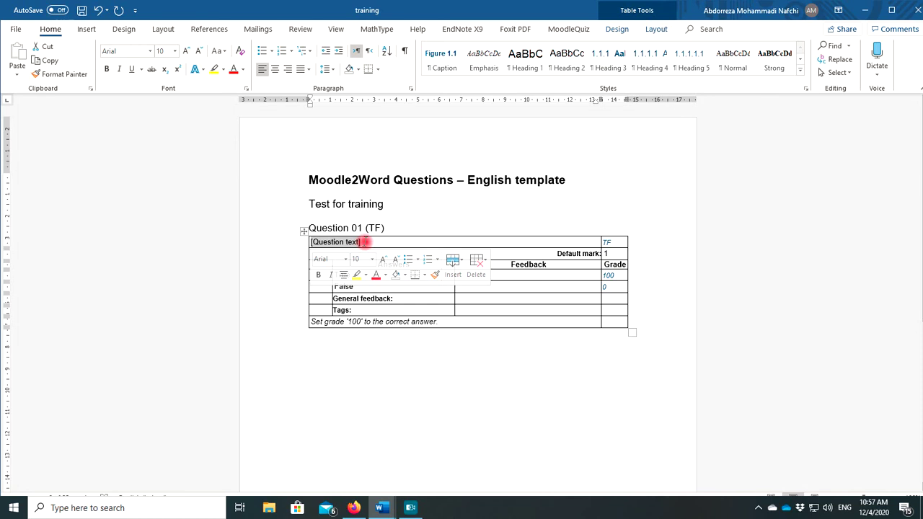
key(Delete)
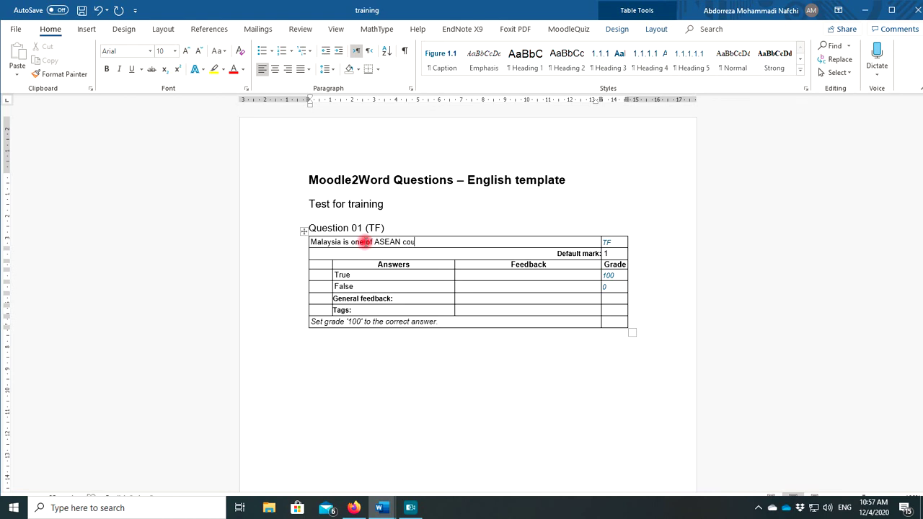
text(ries)
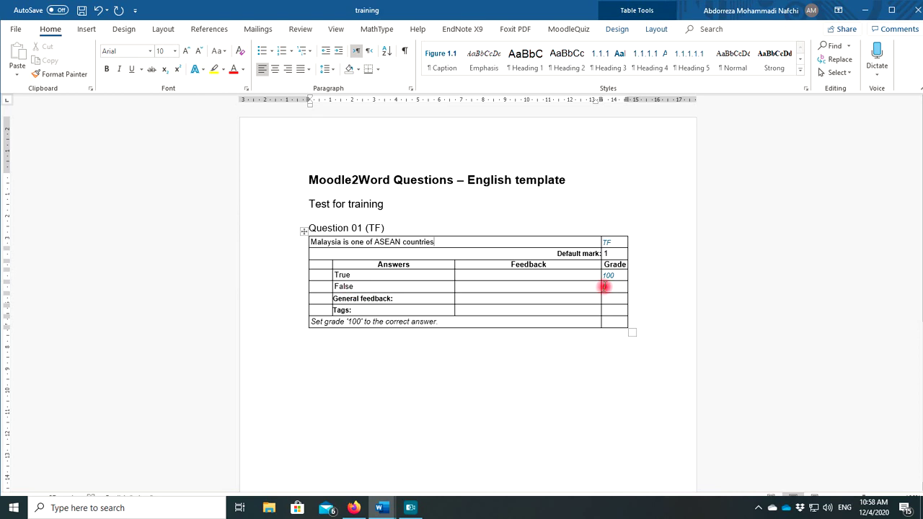
click(606, 288)
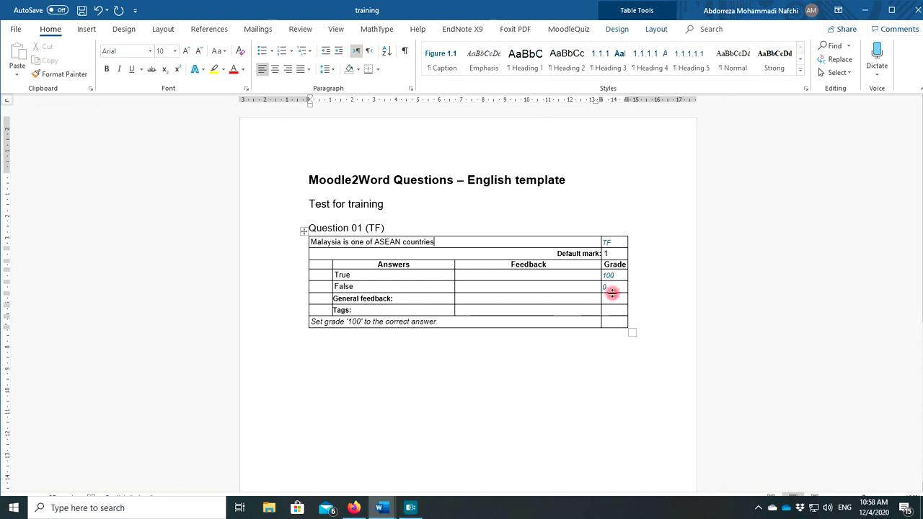
Step: Insert a Matching question below the true/false question table with the MoodleQuiz add-in
click(323, 347)
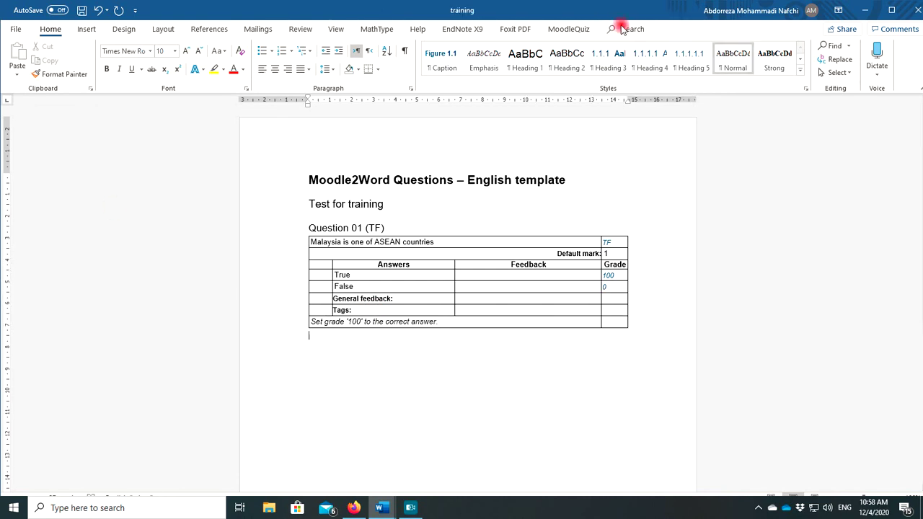
click(559, 29)
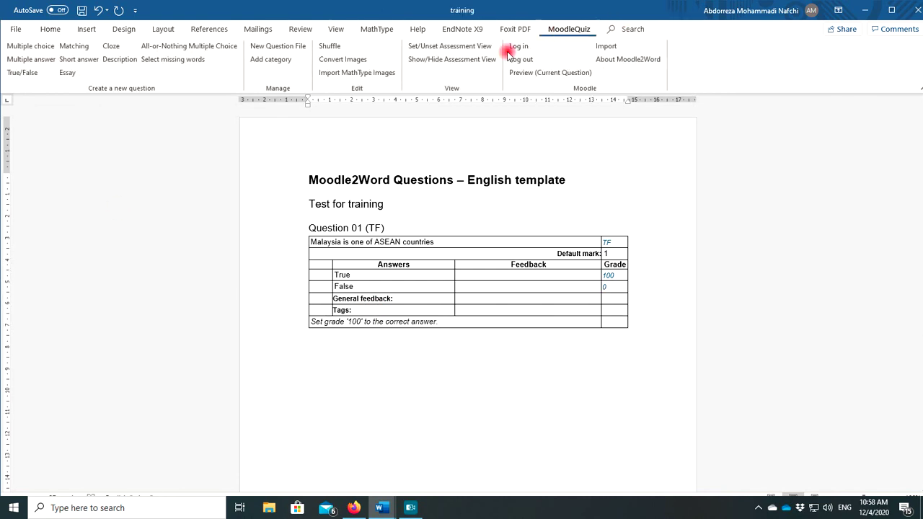
click(38, 63)
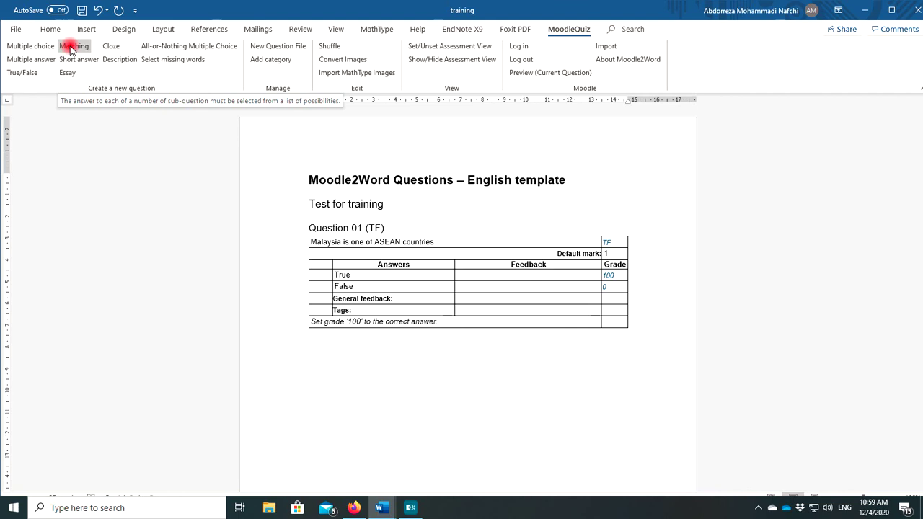
click(72, 47)
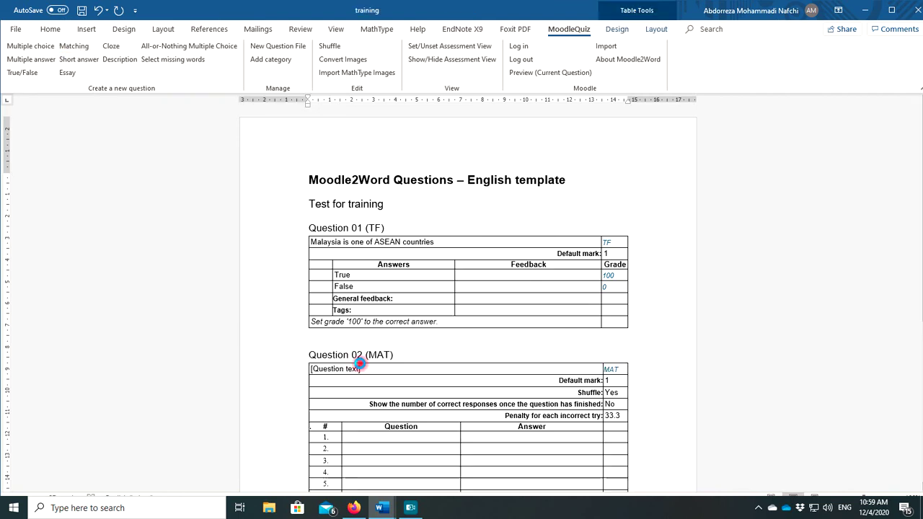
Step: Examine the matching question's settings, question and answer rows, feedback fields and instructions, and minimize the Word windows
click(306, 367)
scroll(306, 346, down, 2)
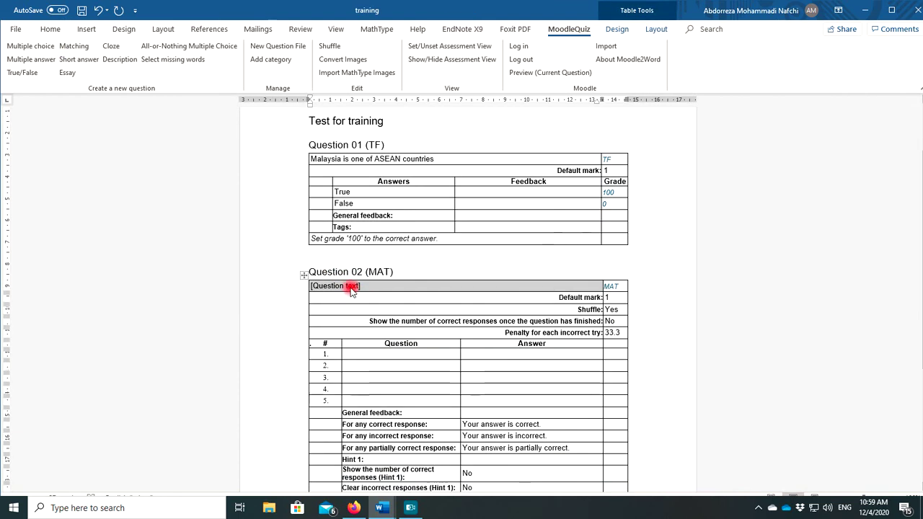
scroll(318, 279, down, 1)
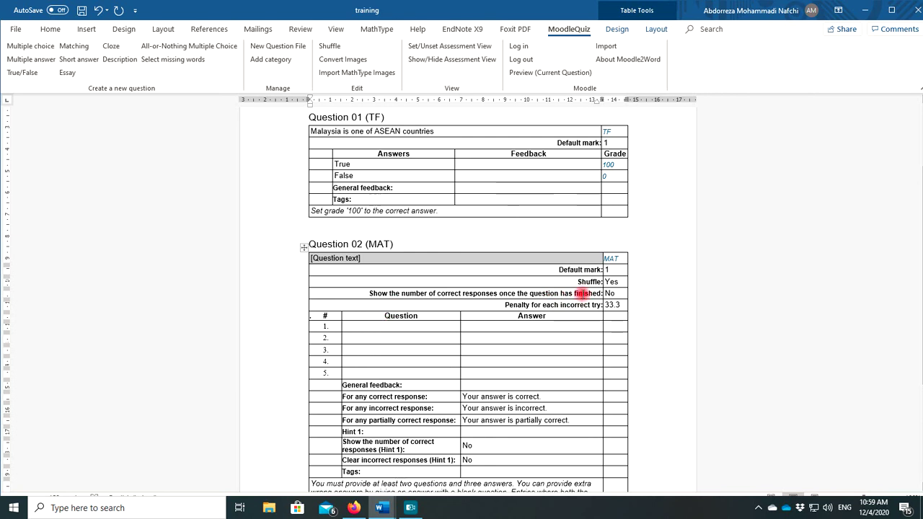
click(378, 327)
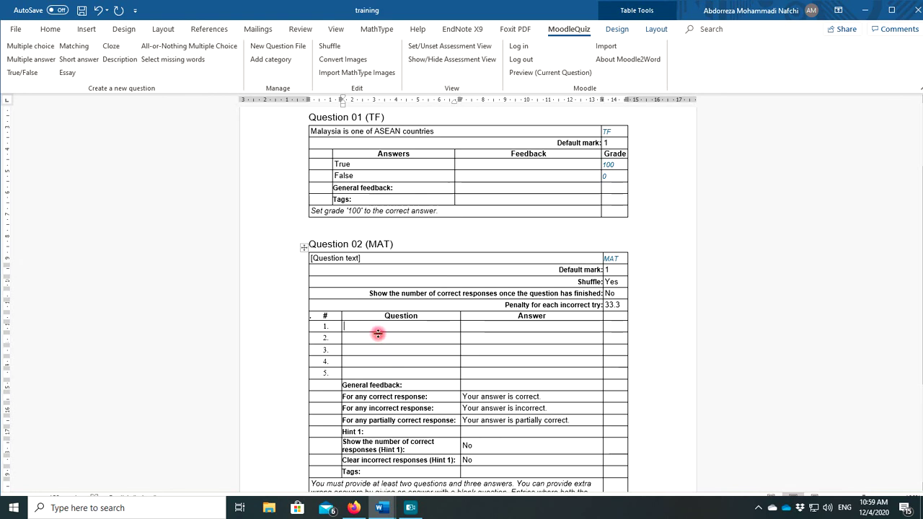
scroll(388, 380, down, 1)
scroll(371, 330, down, 1)
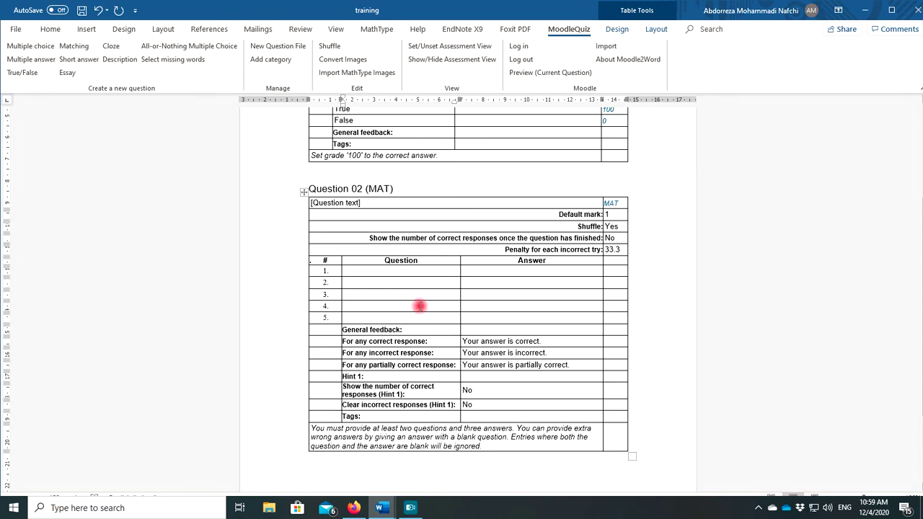
click(869, 10)
click(866, 8)
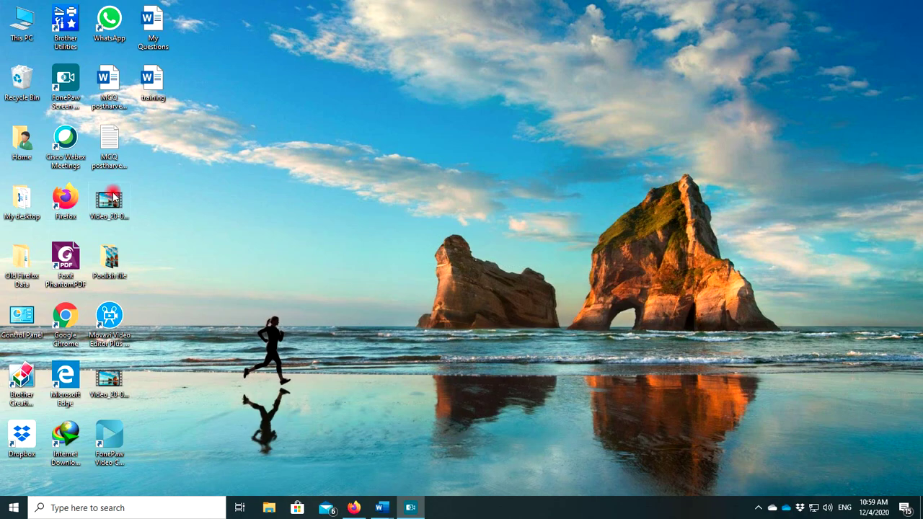
Step: Open the My Questions document and examine its true/false, multiple choice, matching, multiple answer and short answer questions
click(153, 35)
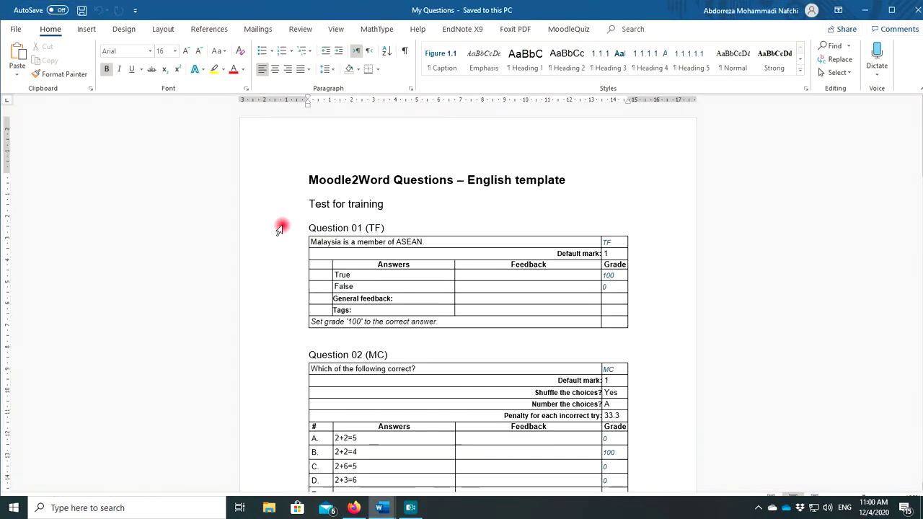
scroll(350, 217, down, 2)
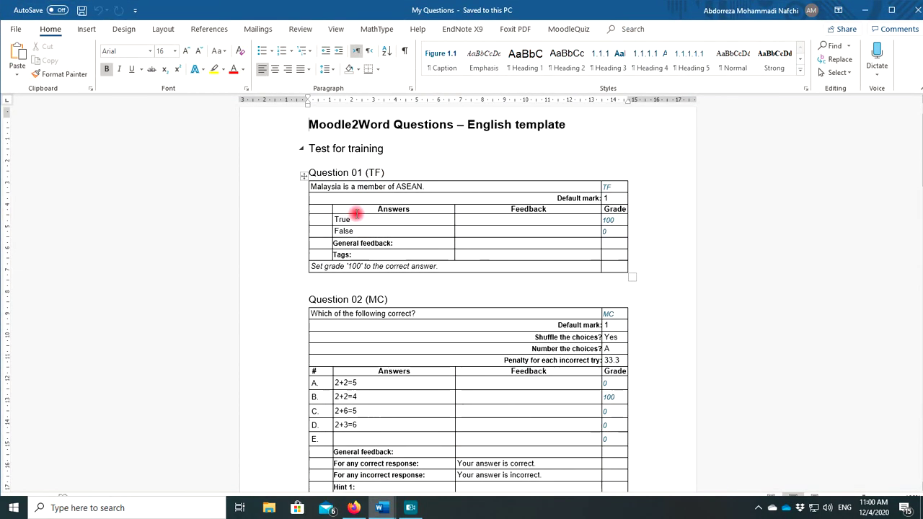
scroll(404, 230, down, 1)
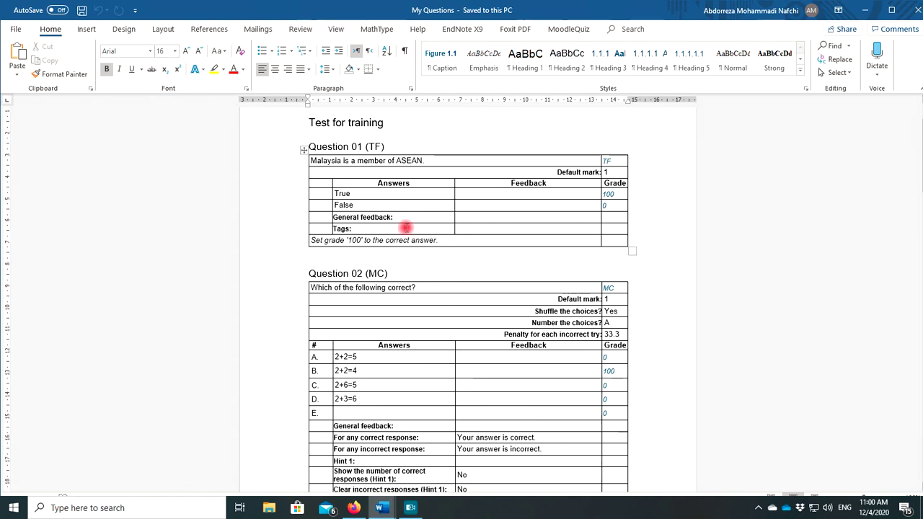
scroll(418, 210, down, 3)
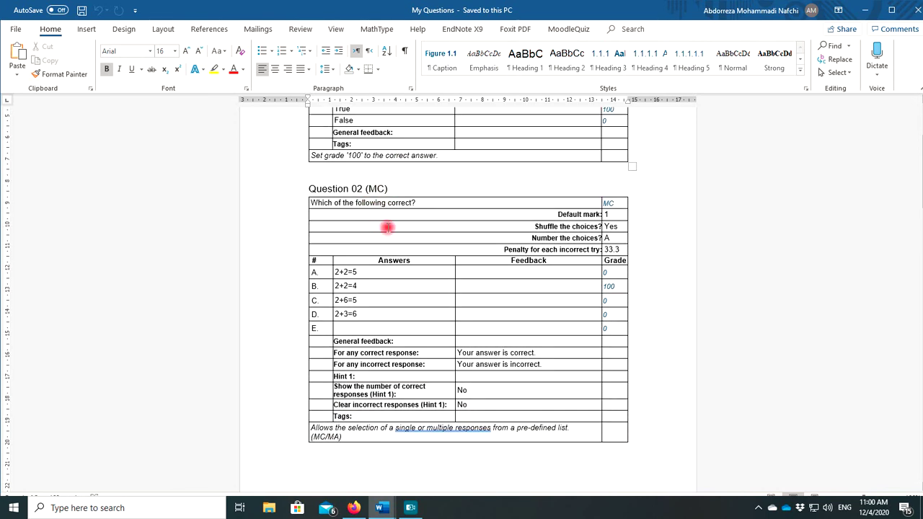
scroll(383, 275, down, 1)
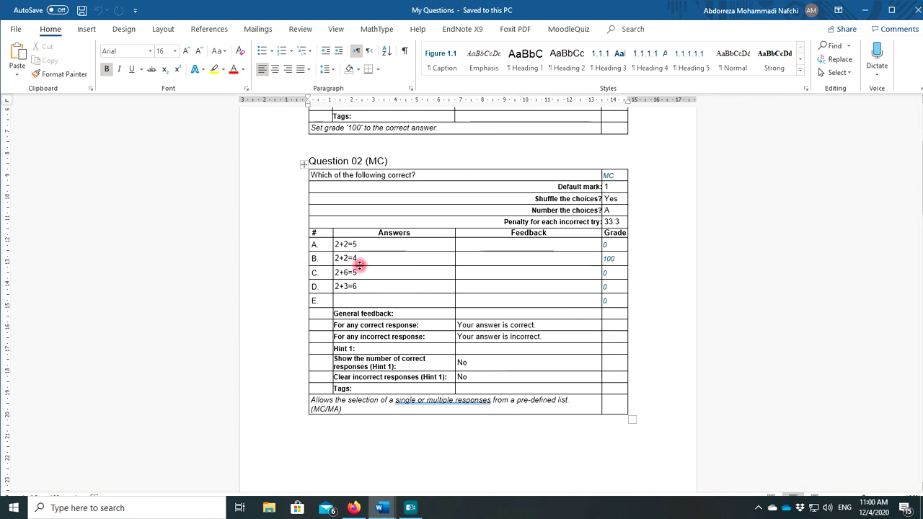
scroll(361, 262, down, 6)
scroll(396, 258, down, 4)
scroll(396, 258, up, 5)
scroll(395, 259, down, 12)
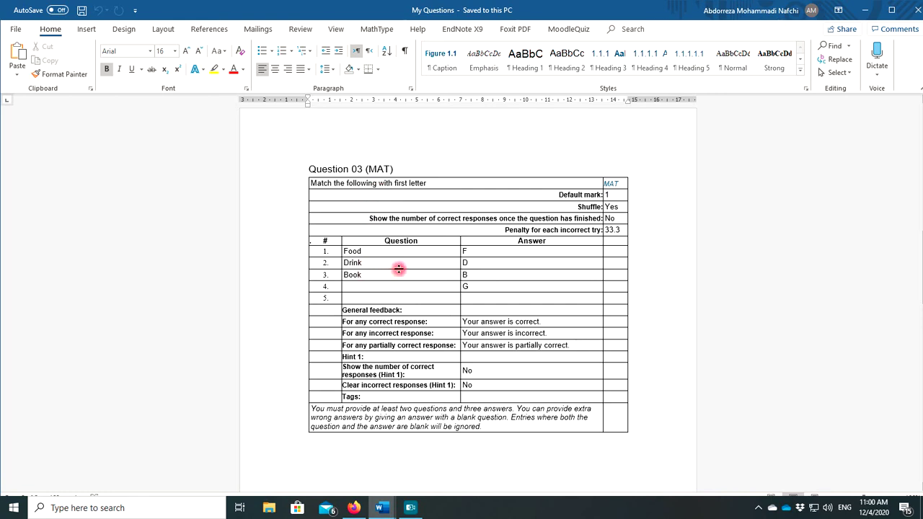
scroll(360, 268, down, 20)
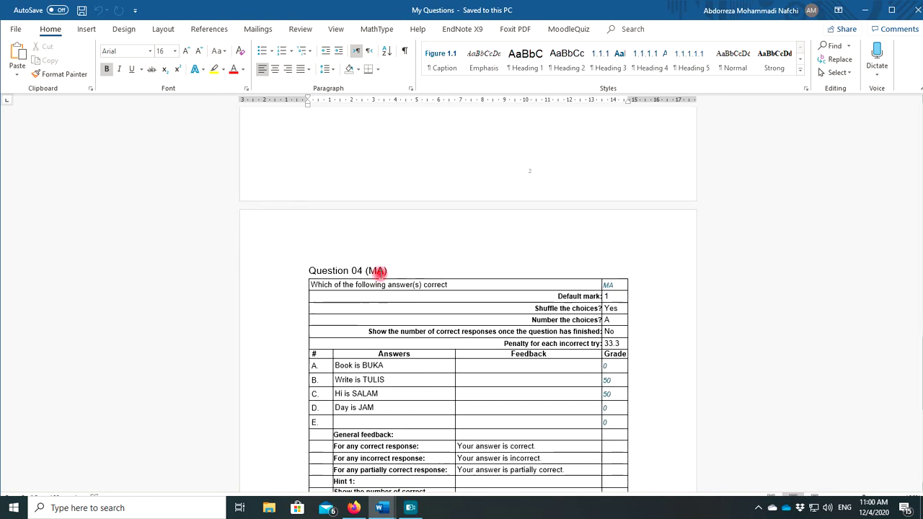
scroll(370, 294, down, 3)
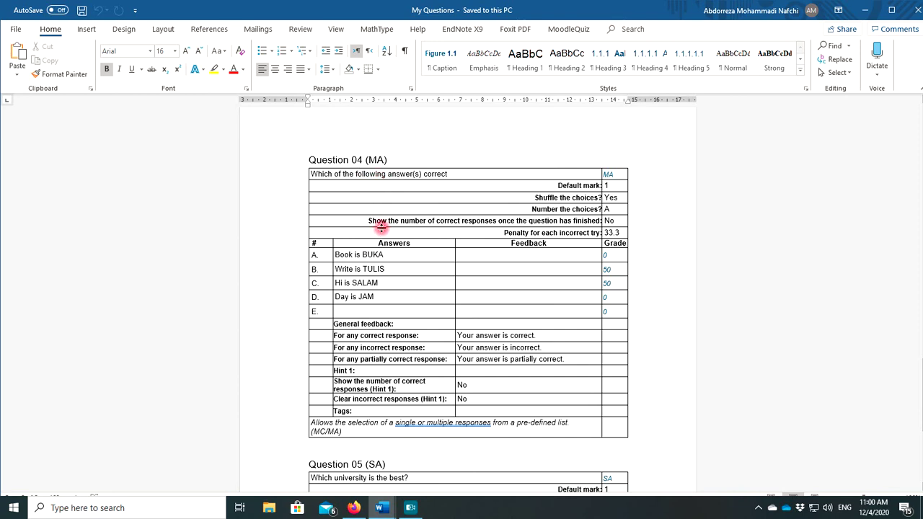
scroll(356, 216, down, 1)
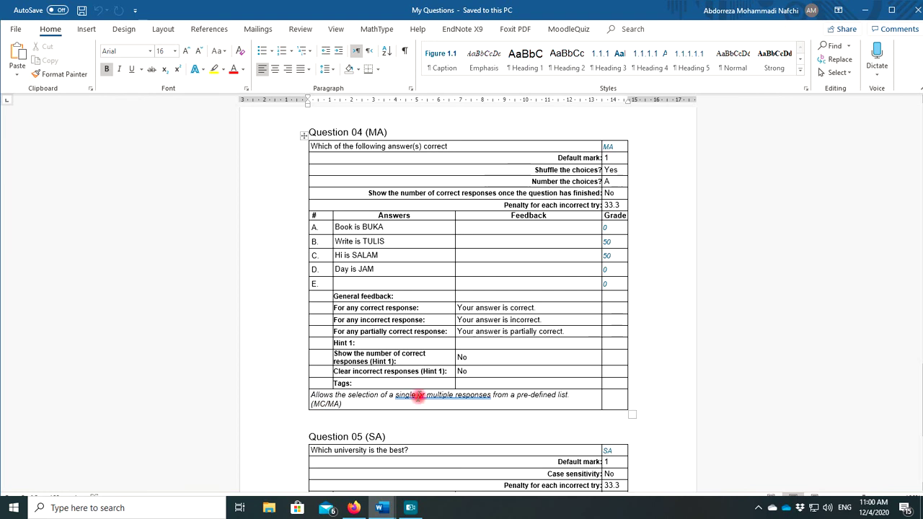
scroll(433, 395, down, 5)
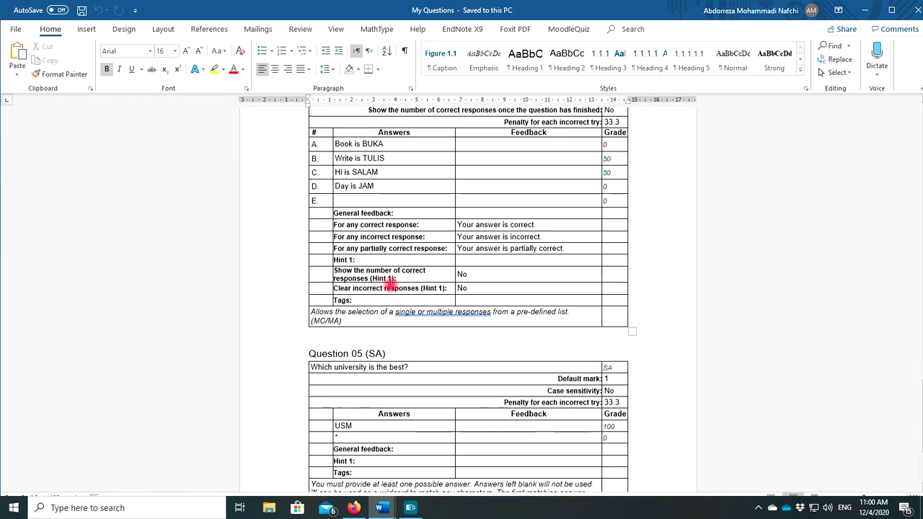
scroll(391, 346, down, 2)
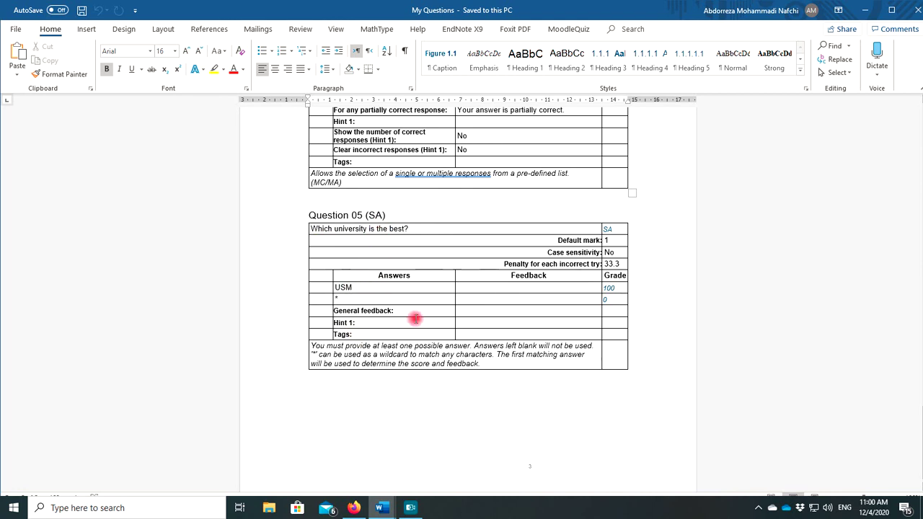
scroll(410, 310, down, 1)
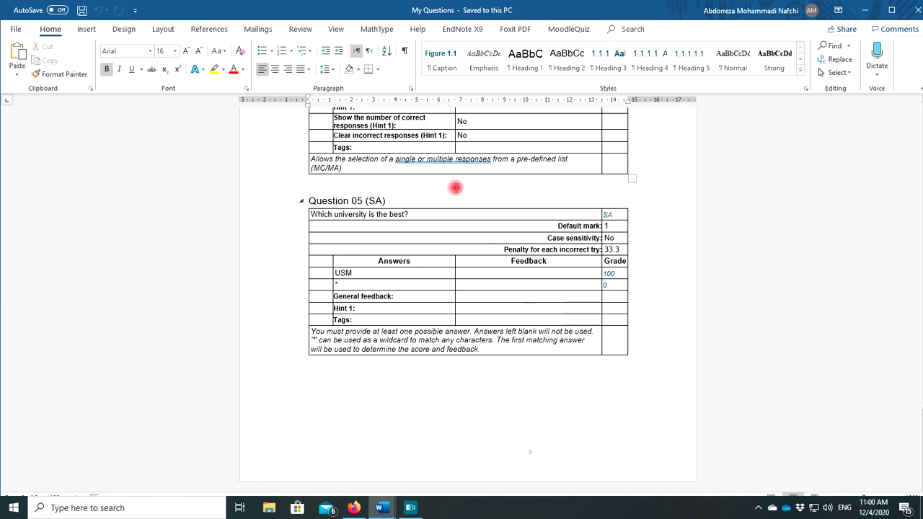
Step: Save and close the My Questions document, and close the training document as well
click(83, 12)
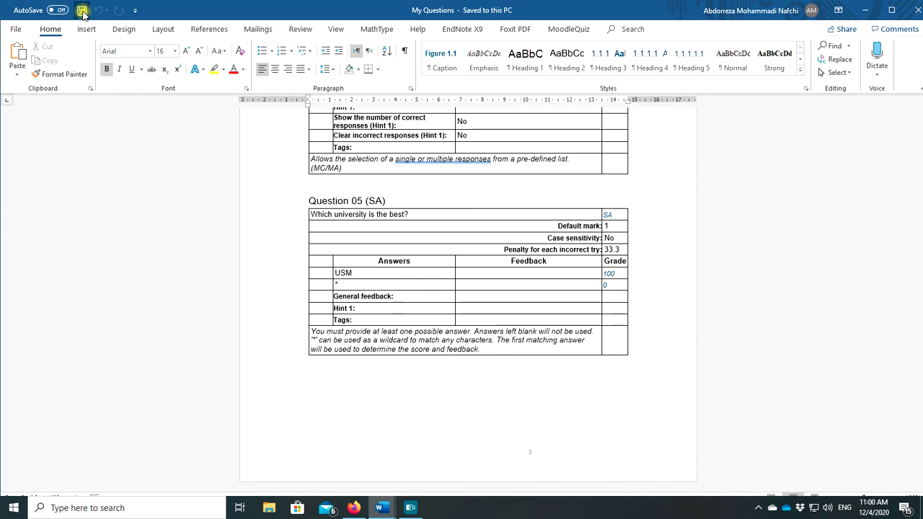
click(916, 14)
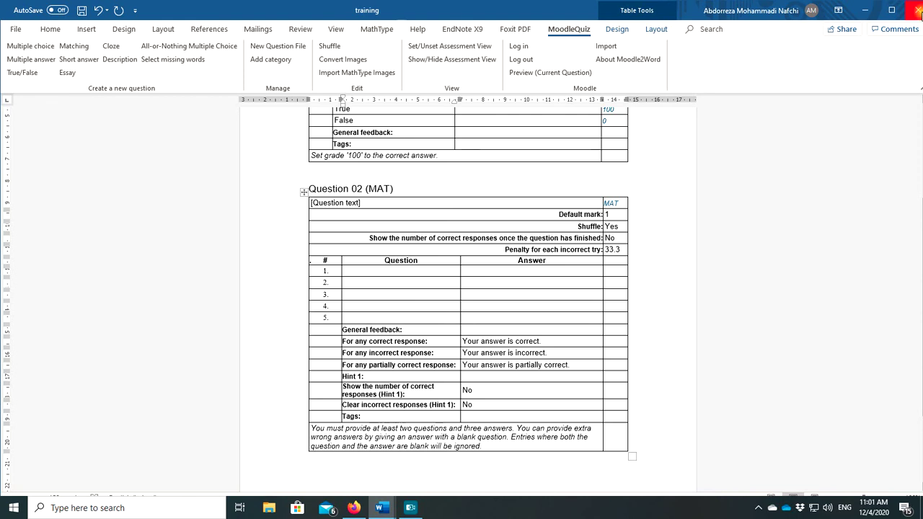
click(917, 9)
click(405, 273)
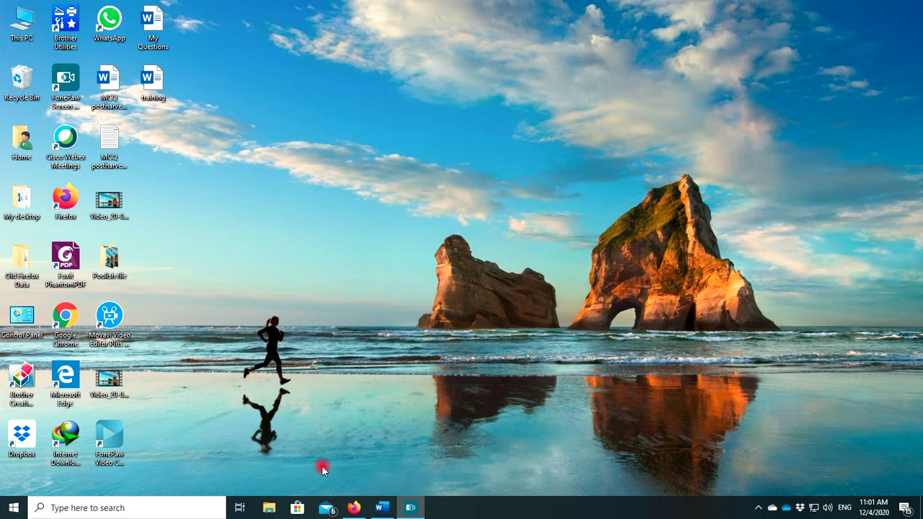
Step: Switch to Firefox and open the eLearn@USM site at elearning.usm.my
click(354, 507)
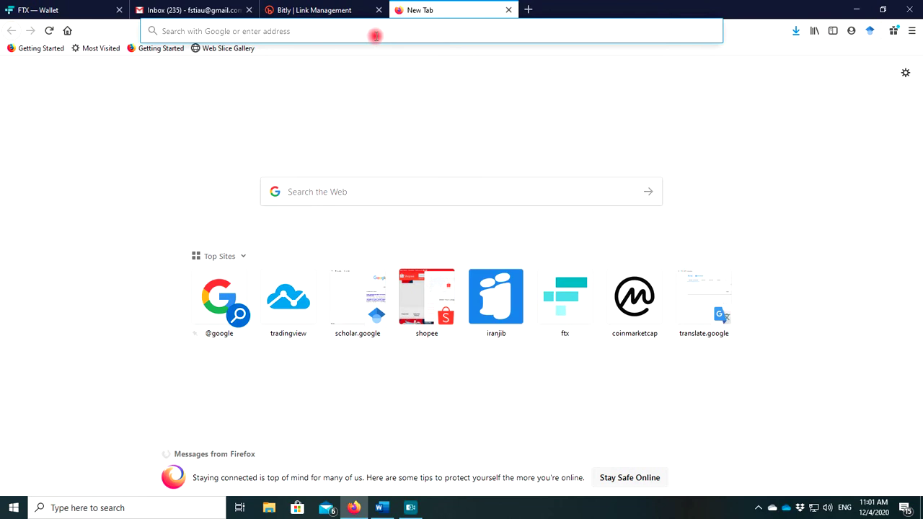
click(375, 36)
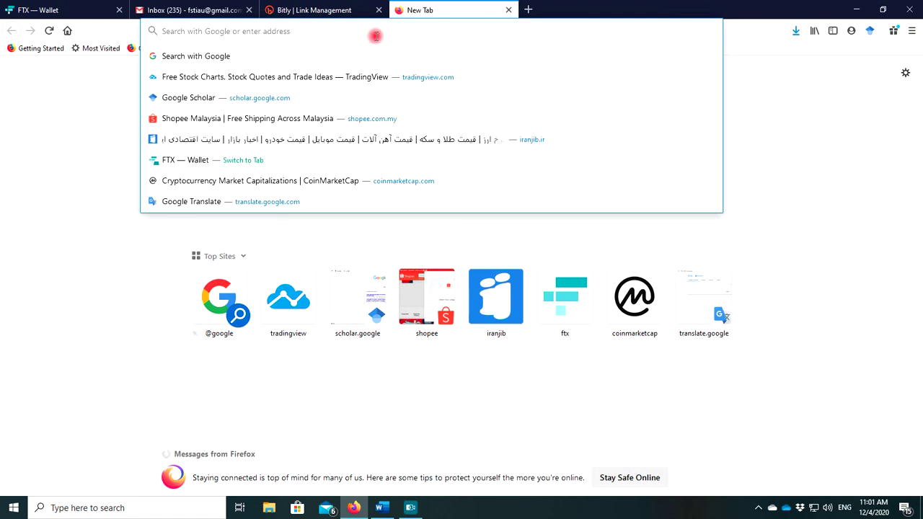
text(elearning.usm.my/)
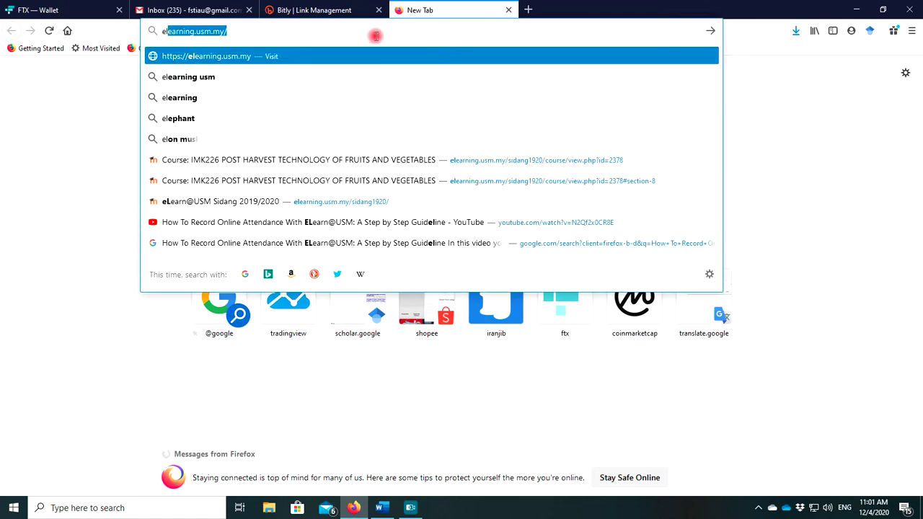
click(331, 58)
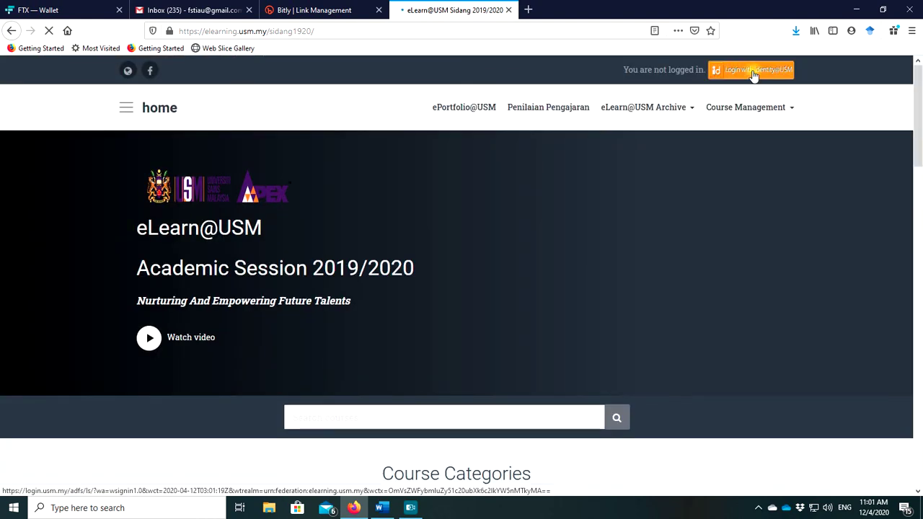
Step: Sign in to eLearn@USM through Identity Single Sign On with the account e-mail and account password
click(702, 96)
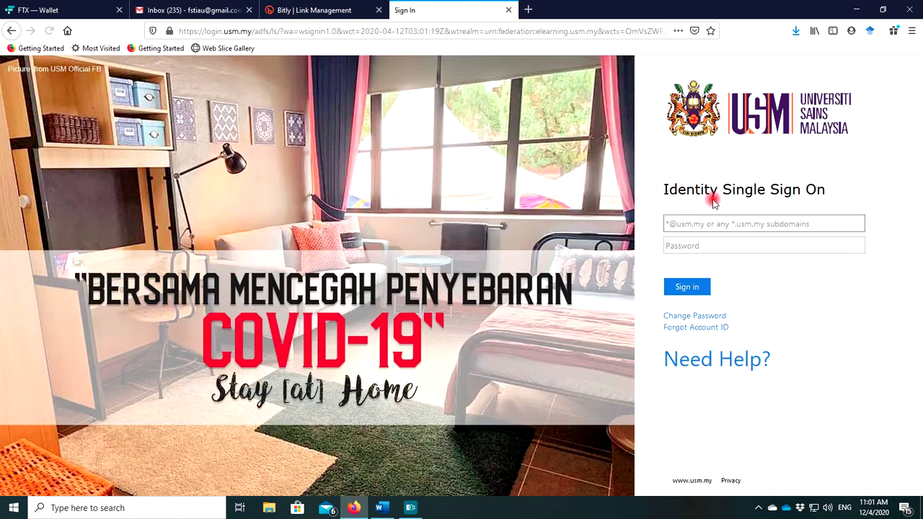
click(700, 224)
click(700, 240)
click(688, 286)
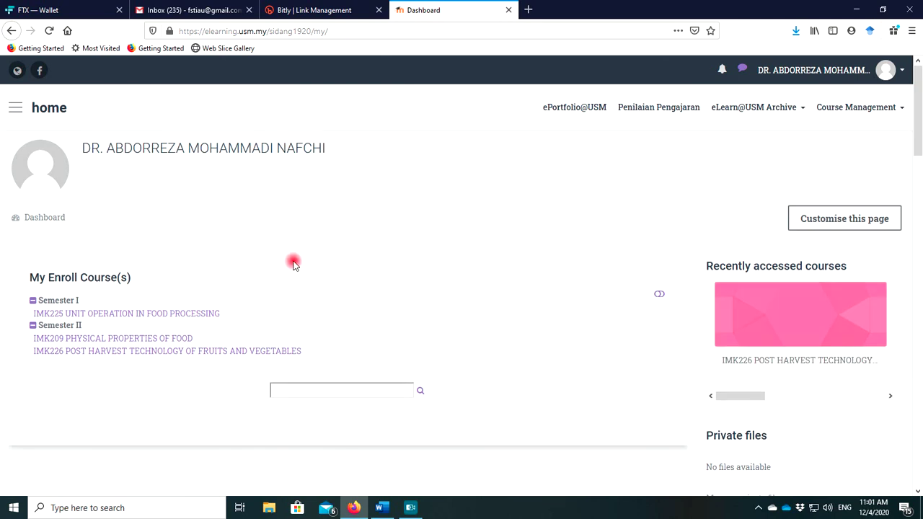
Step: Open the course IMK226 POST HARVEST TECHNOLOGY OF FRUITS AND VEGETABLES and go to its full Course administration page
scroll(281, 267, down, 2)
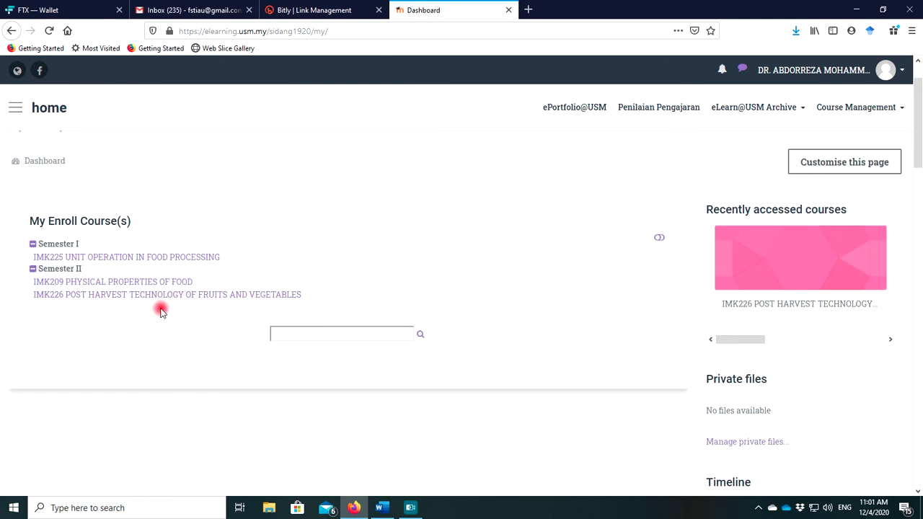
click(100, 302)
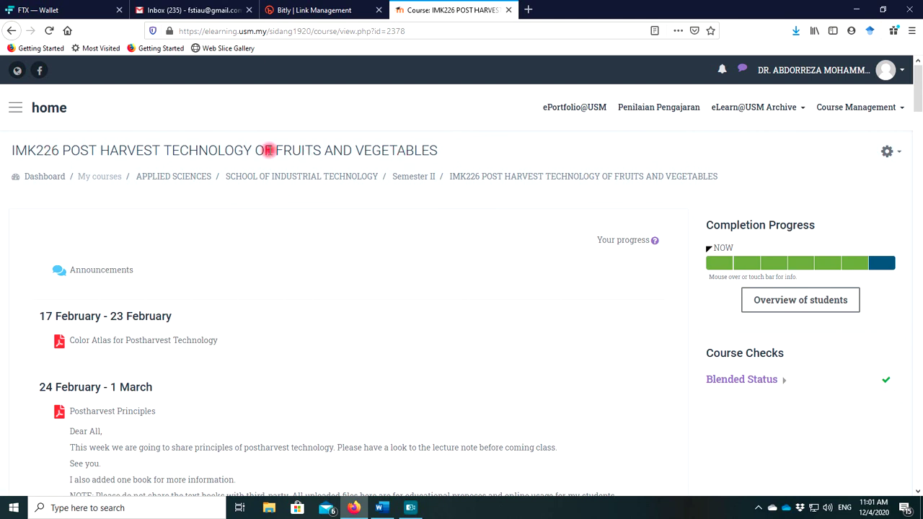
click(892, 153)
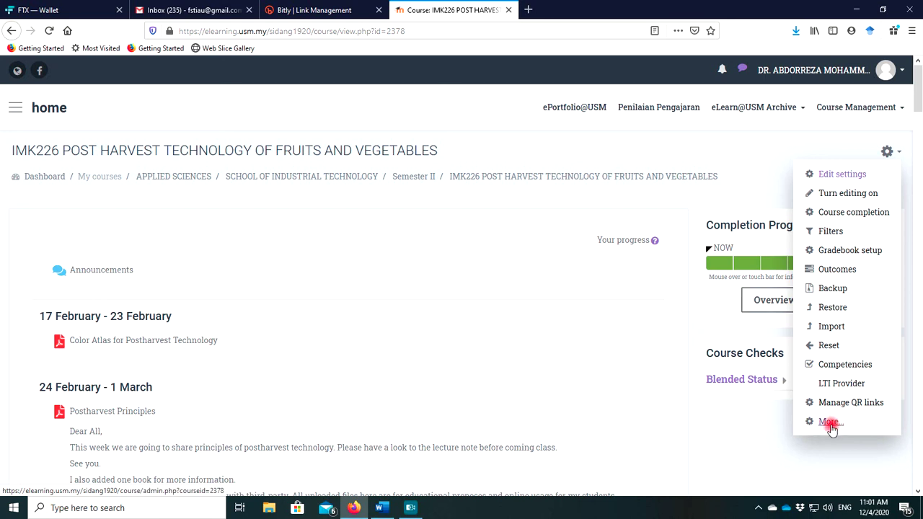
click(829, 424)
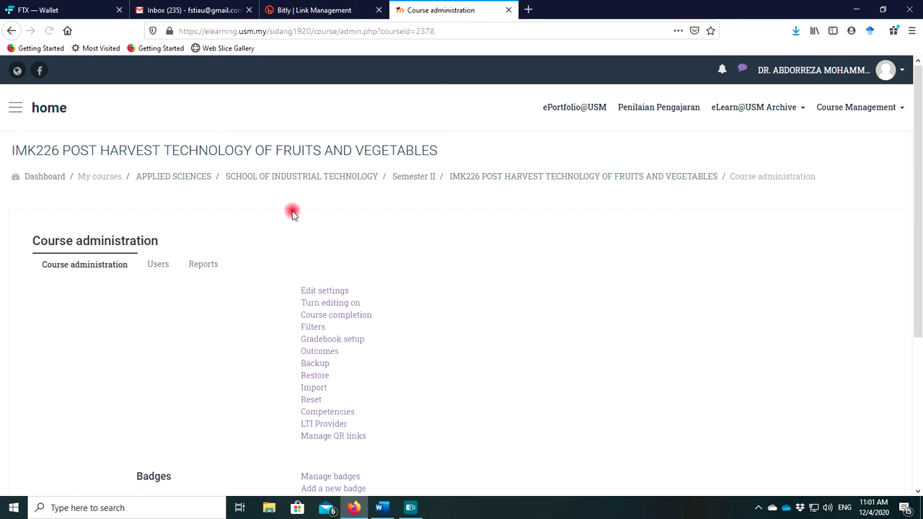
Step: Open the question import page of the course's question bank
scroll(296, 206, down, 2)
scroll(281, 205, down, 2)
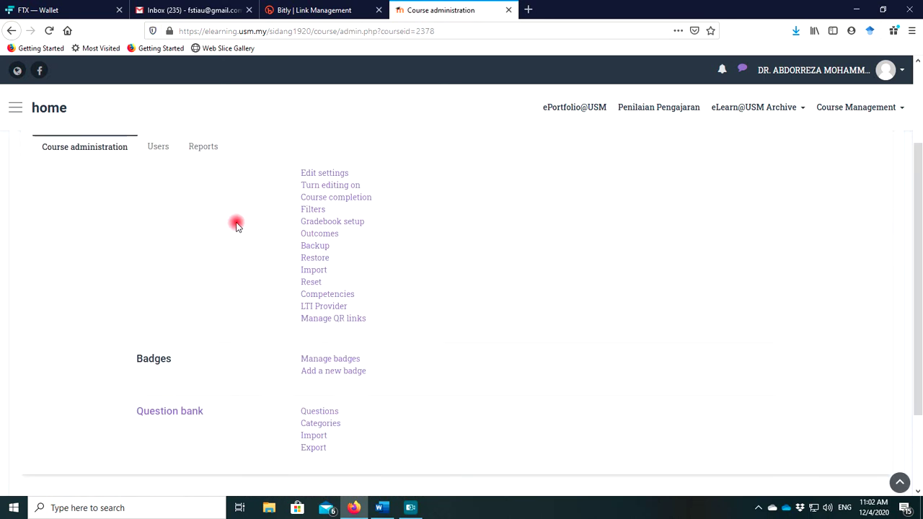
scroll(195, 310, down, 2)
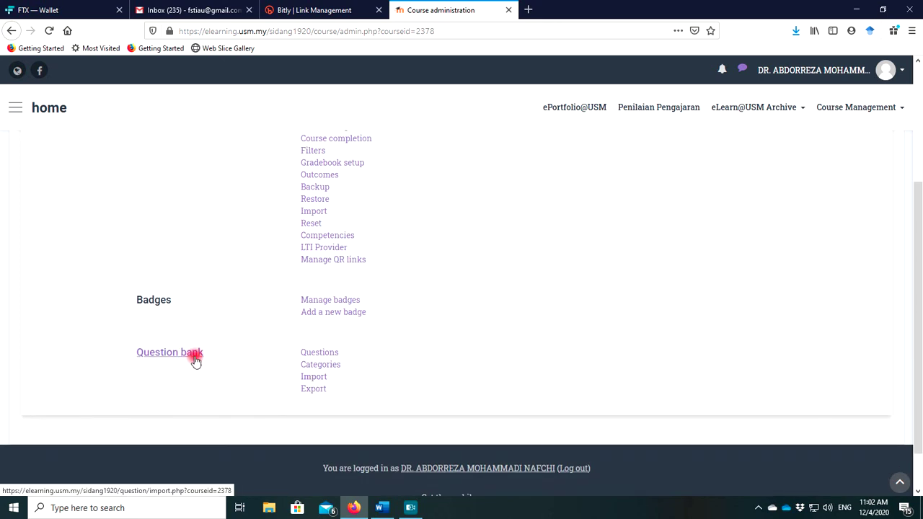
scroll(206, 322, up, 2)
scroll(207, 322, down, 2)
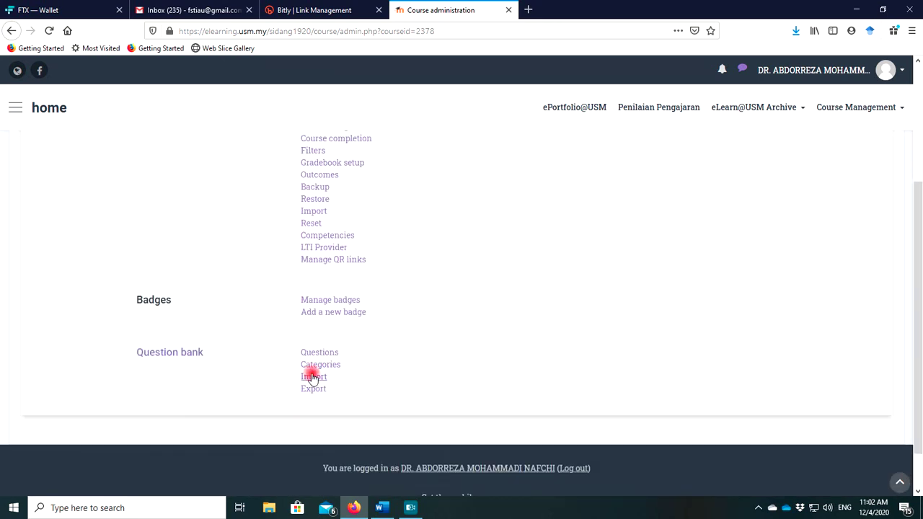
click(314, 376)
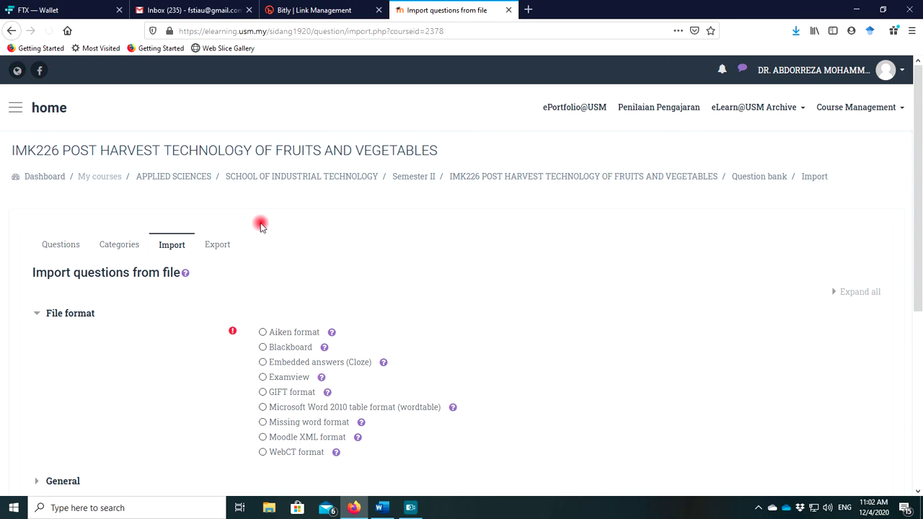
Step: Set the import file format to Microsoft Word 2010 table format (wordtable)
scroll(252, 206, down, 4)
scroll(247, 212, up, 3)
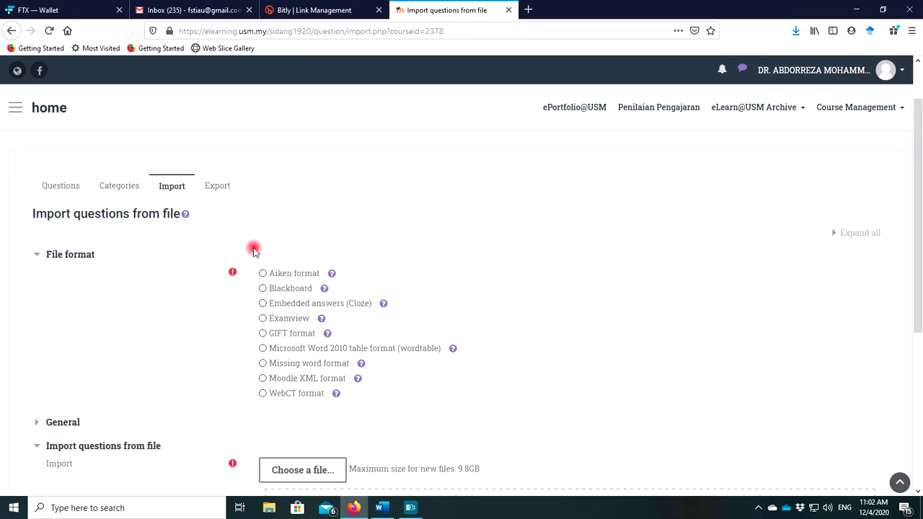
scroll(202, 289, down, 1)
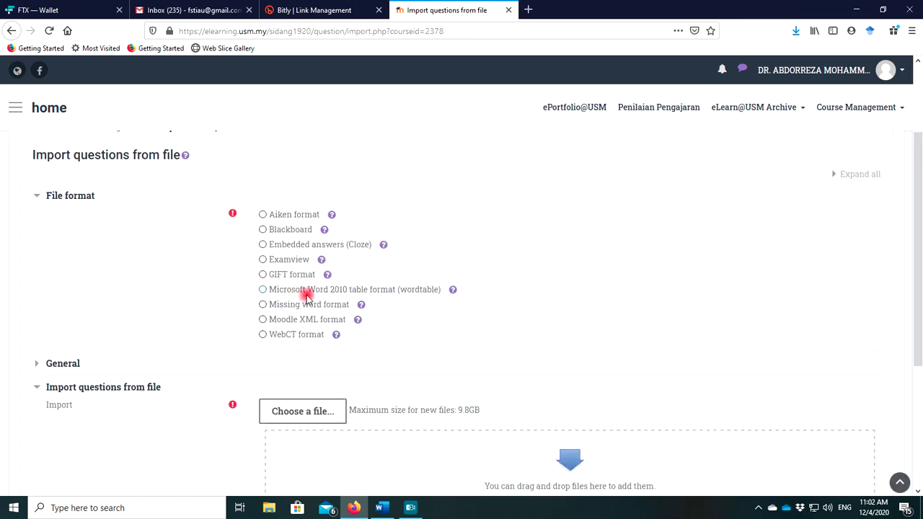
click(264, 290)
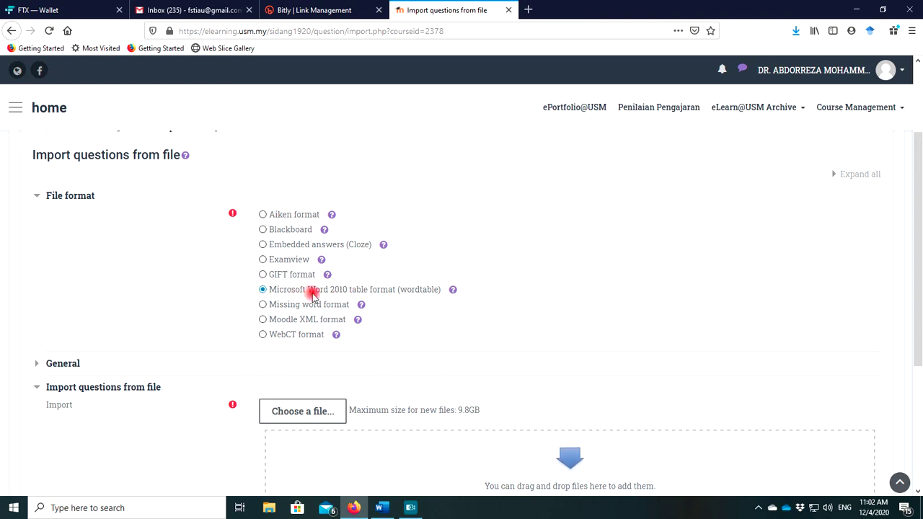
Step: Upload My Questions.docx from the Desktop as the question import file
scroll(545, 284, down, 4)
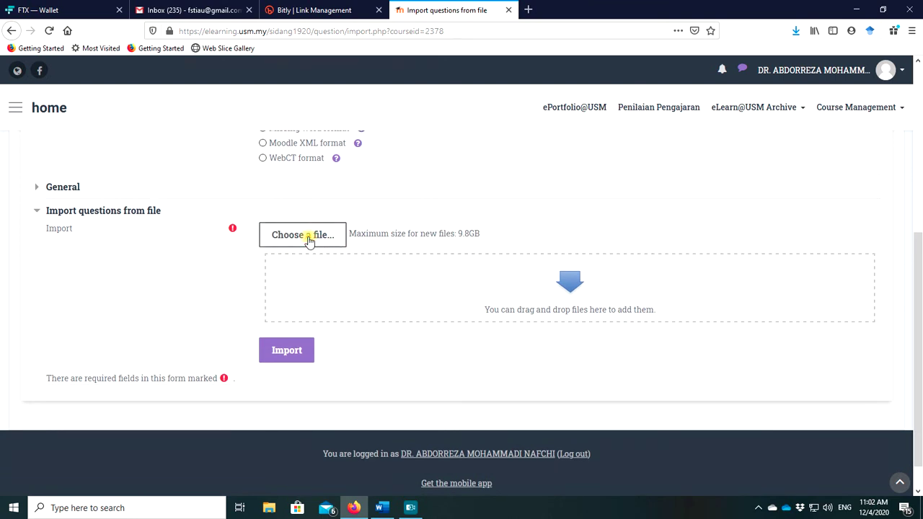
click(308, 240)
click(372, 249)
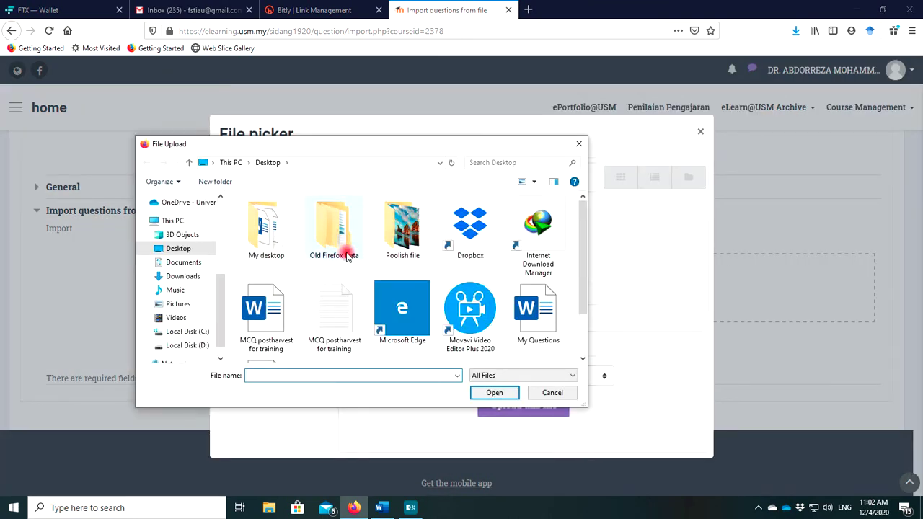
scroll(532, 312, down, 2)
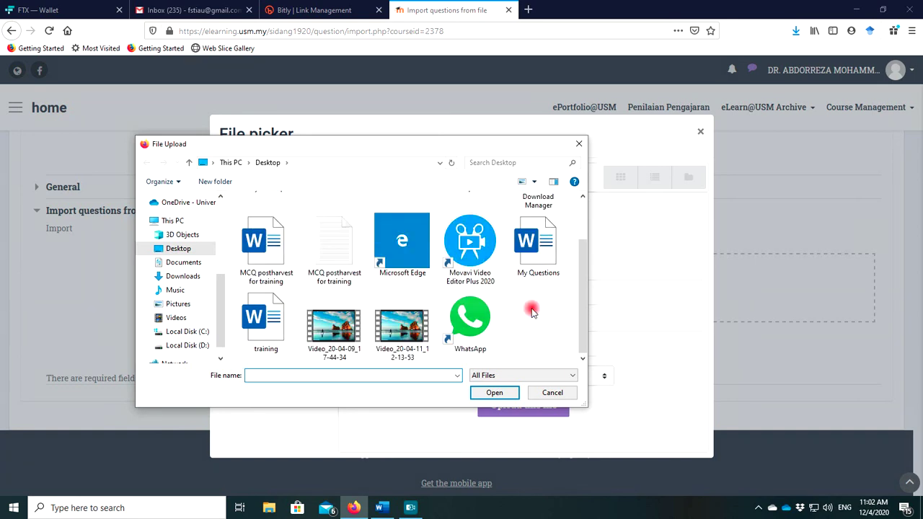
click(541, 260)
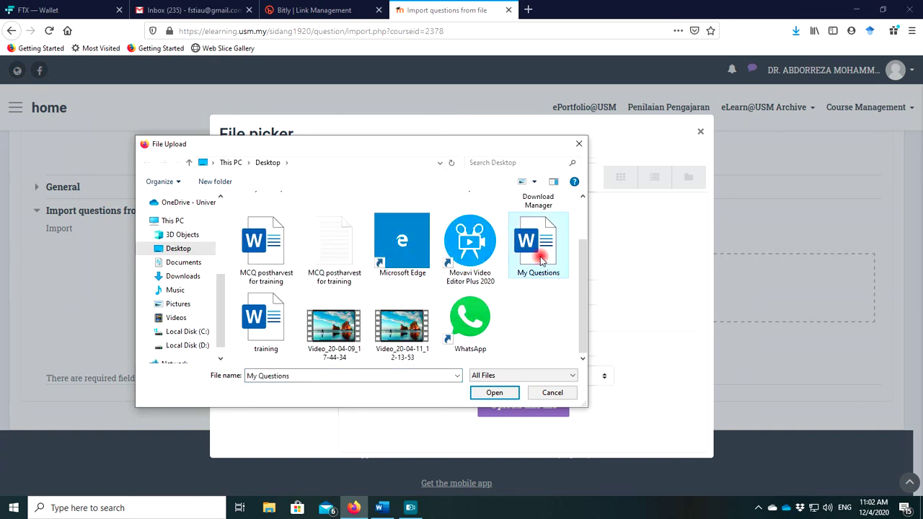
click(495, 394)
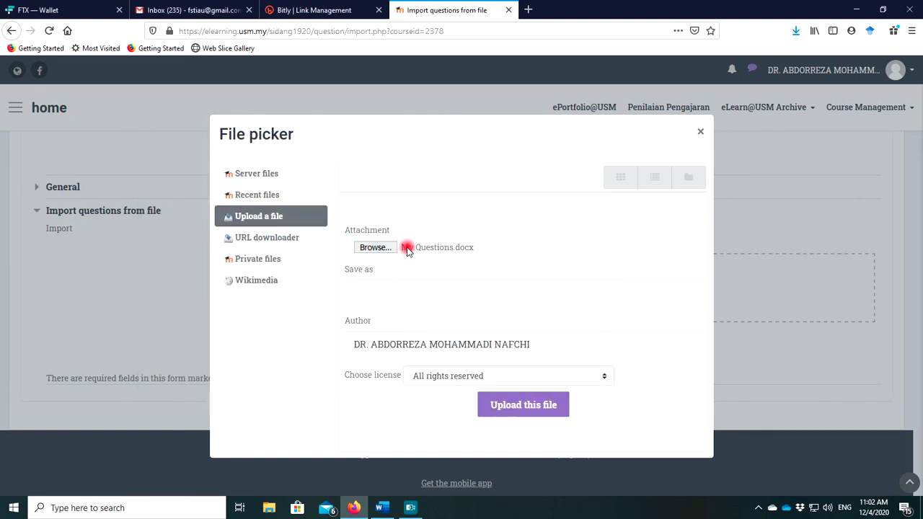
click(507, 406)
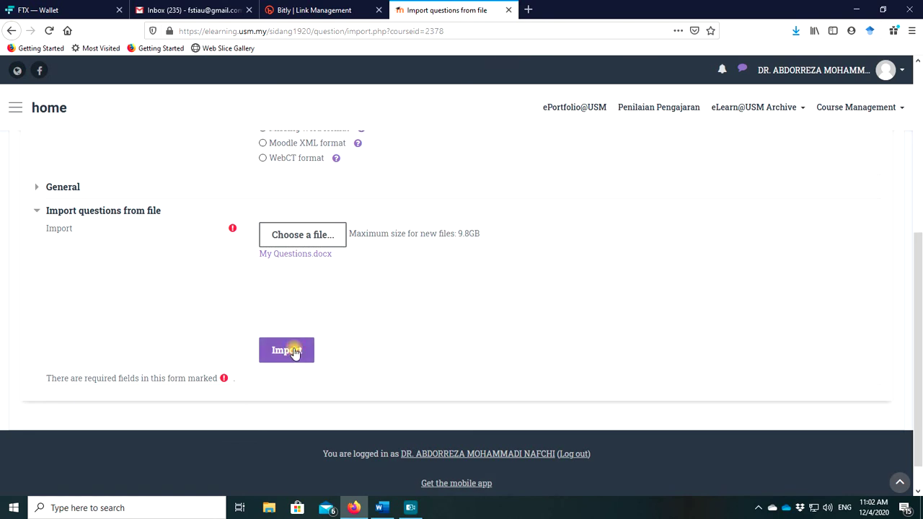
Step: Import the questions from the uploaded file, review the imported list and continue to the question bank
click(294, 352)
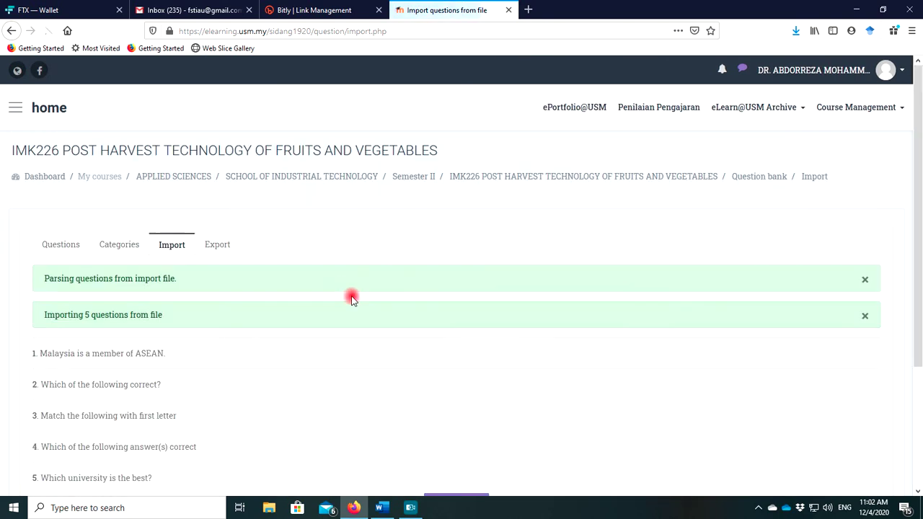
scroll(324, 289, down, 3)
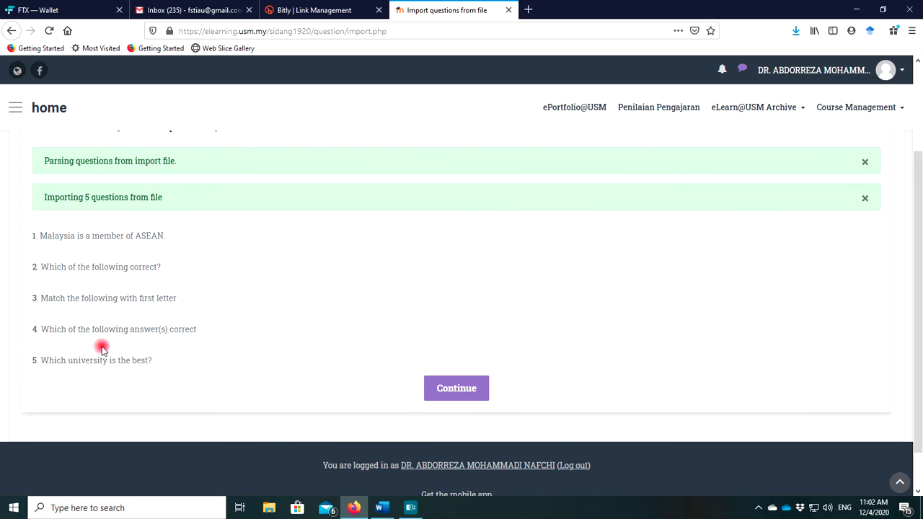
scroll(319, 305, up, 3)
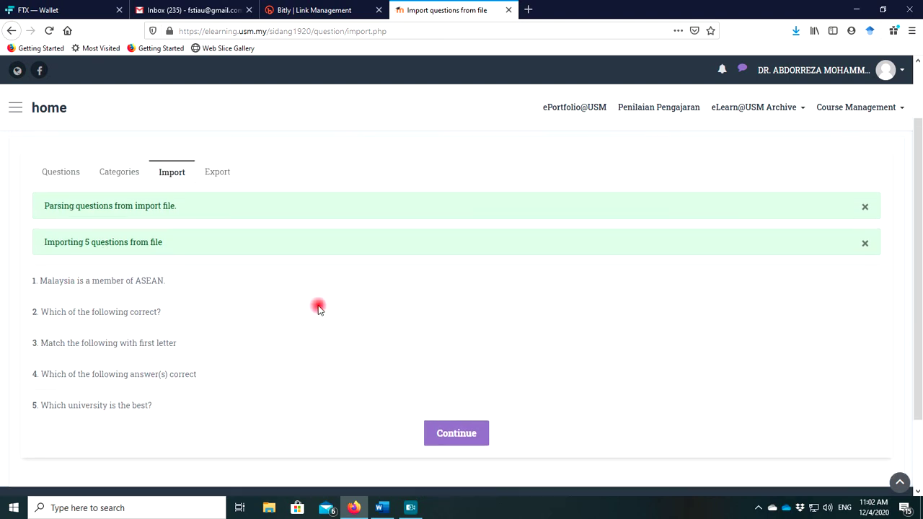
scroll(318, 308, down, 3)
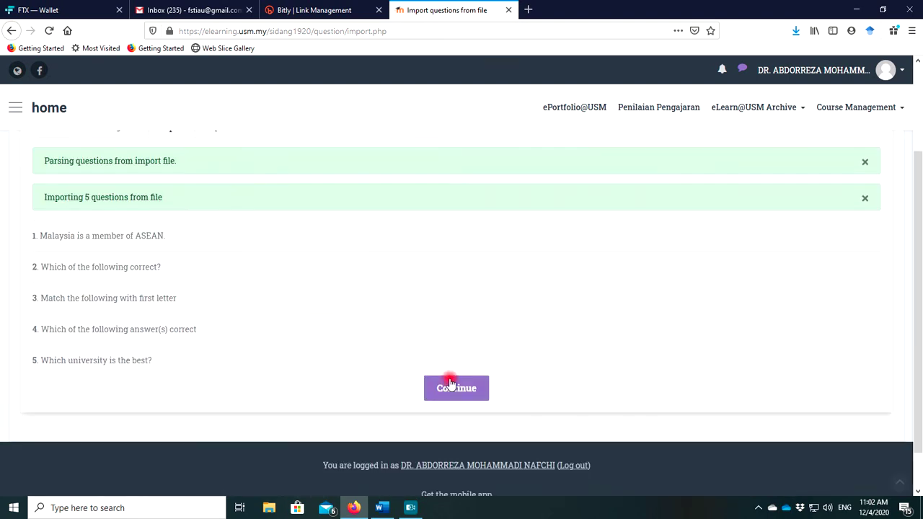
scroll(445, 364, up, 3)
scroll(447, 361, down, 3)
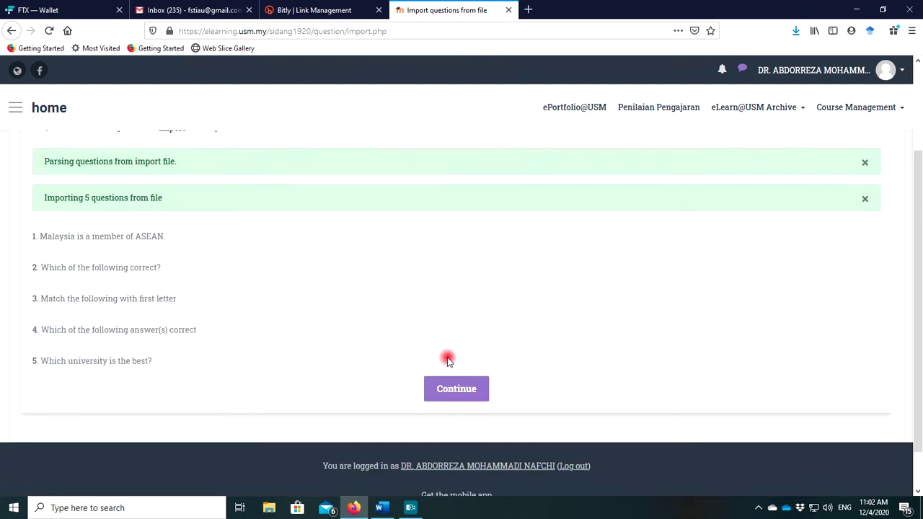
click(451, 385)
Step: Test Question 03 (MAT) in a preview by submitting D for Drink, G for Food and B for Book, and close the preview
scroll(375, 270, down, 3)
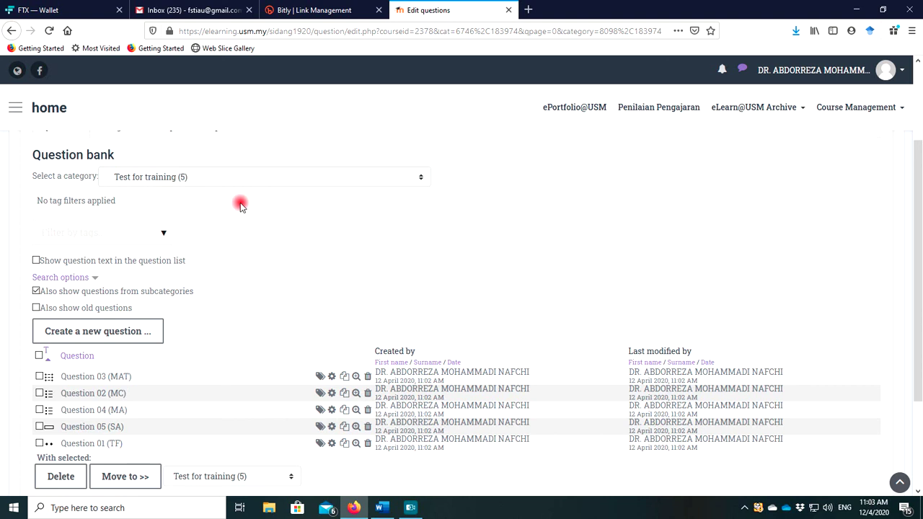
scroll(240, 204, down, 2)
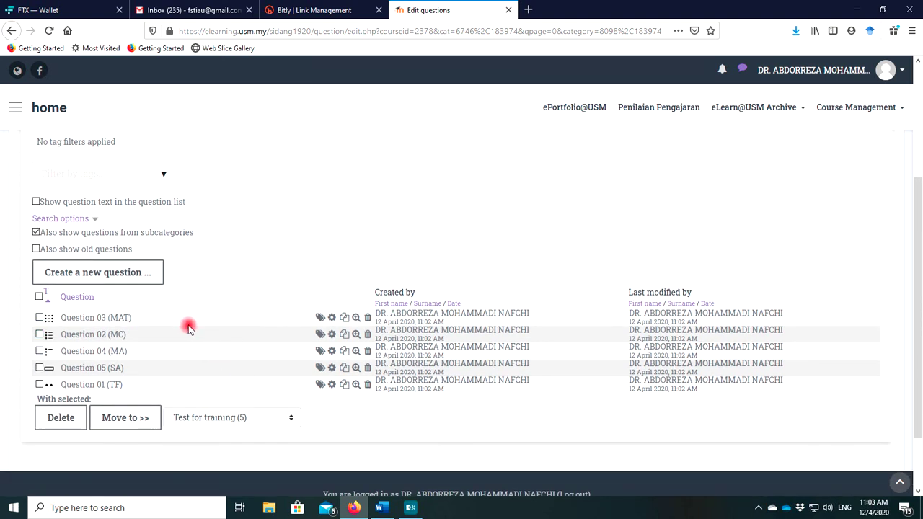
scroll(249, 287, down, 2)
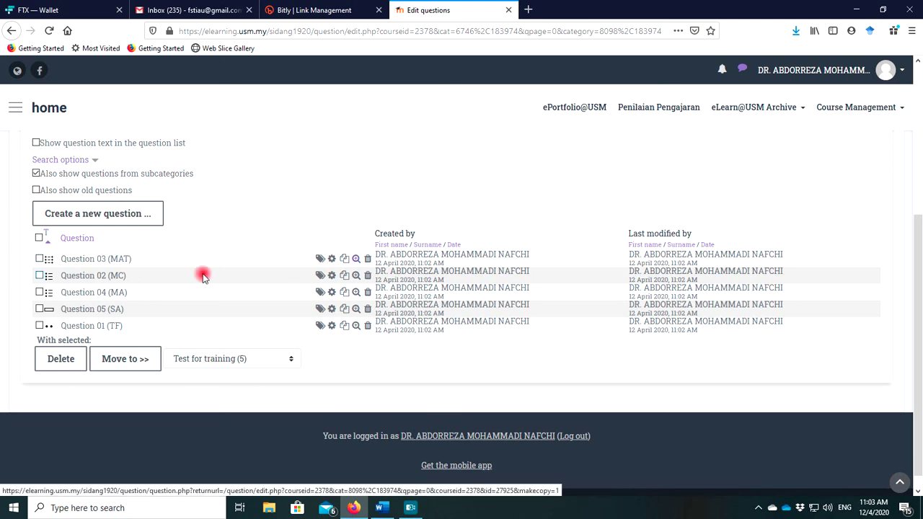
click(355, 261)
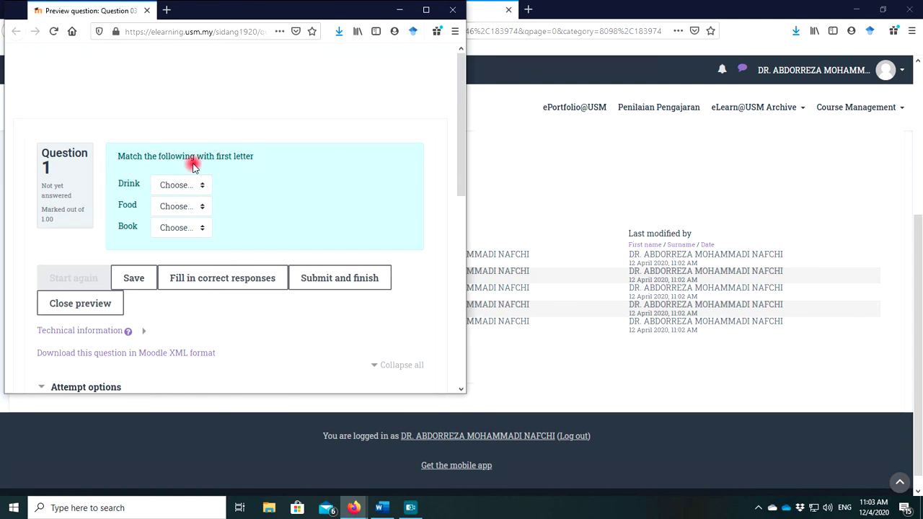
click(194, 186)
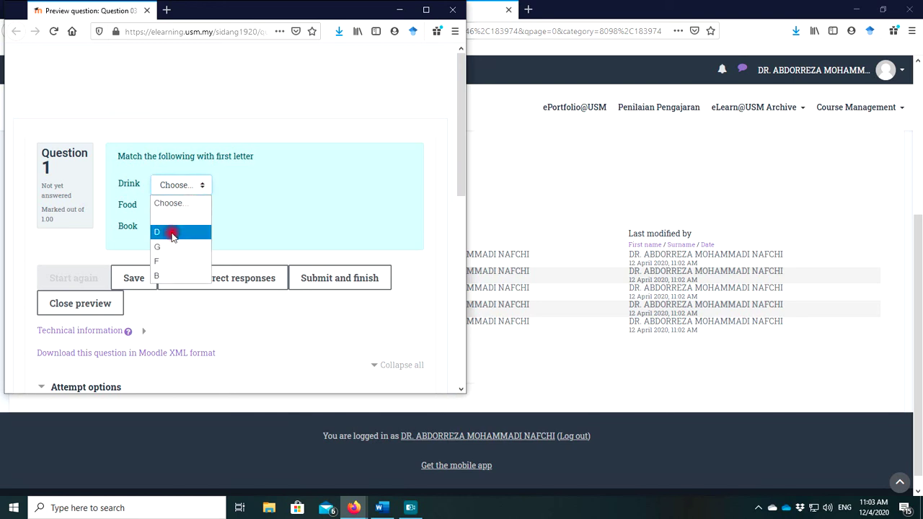
click(173, 232)
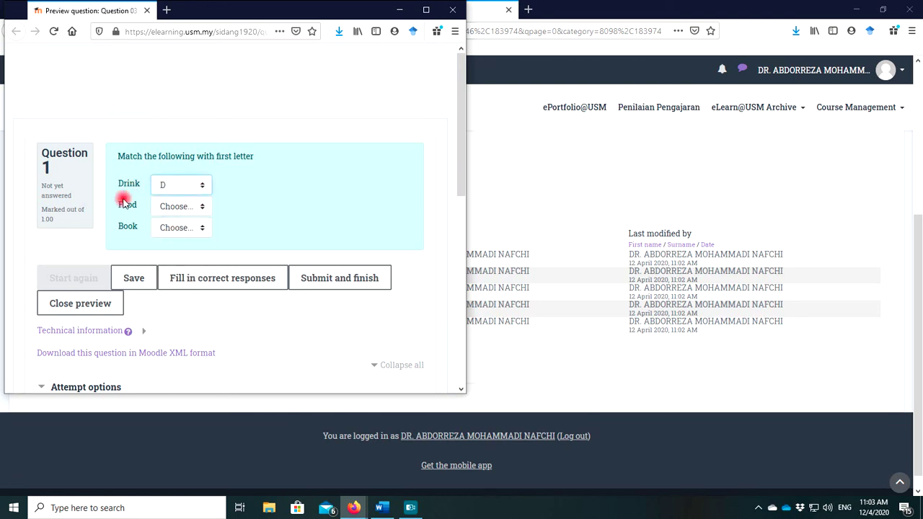
click(180, 207)
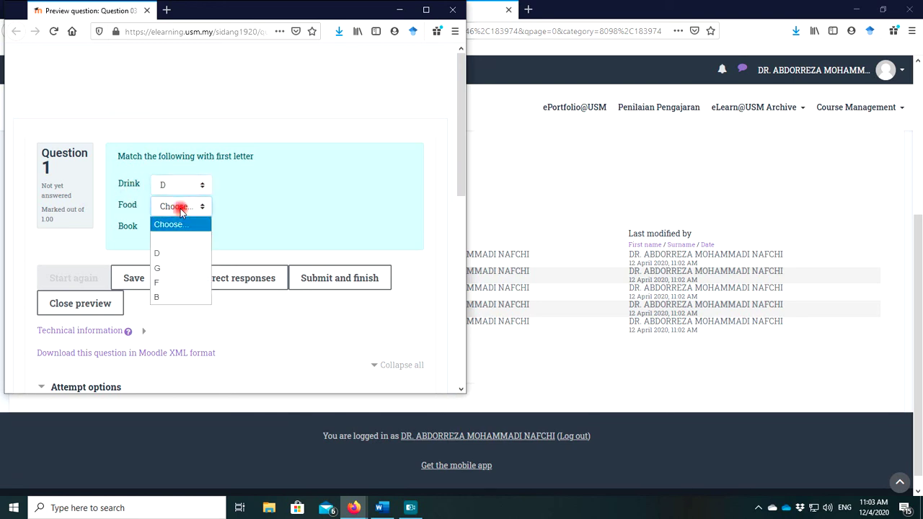
click(165, 269)
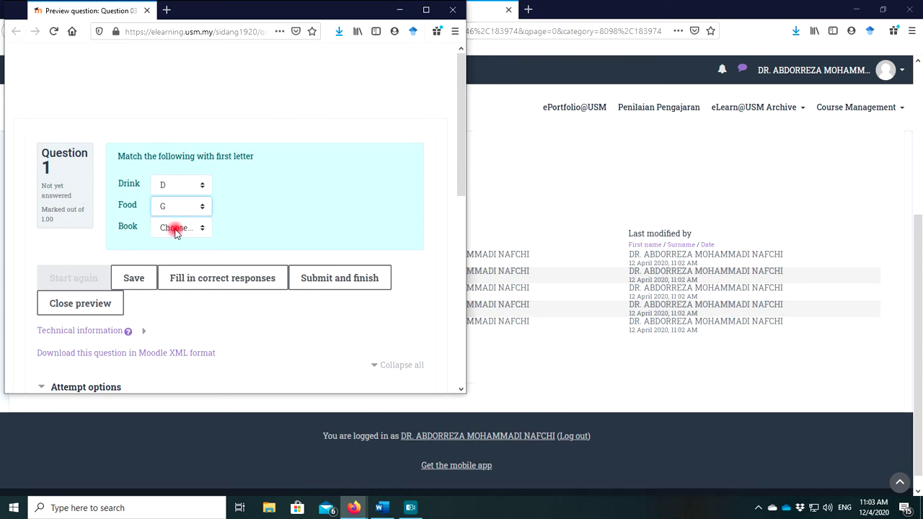
click(176, 228)
click(160, 320)
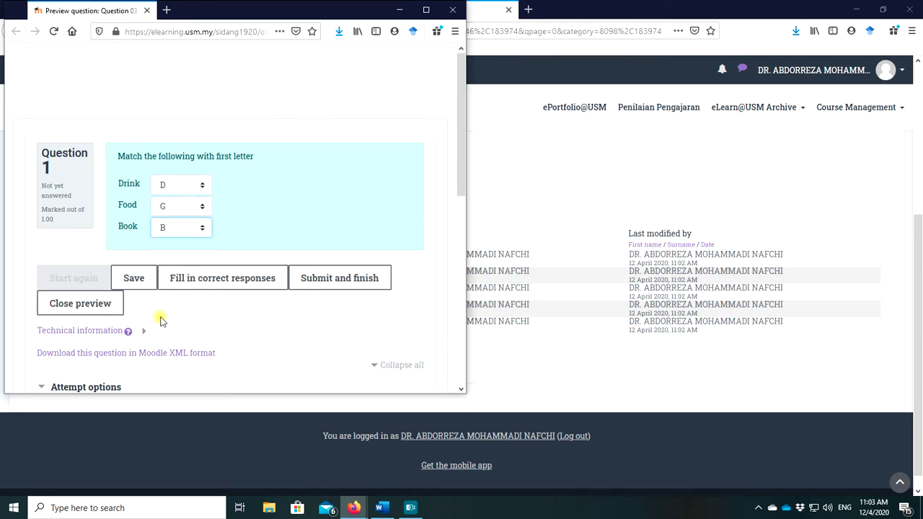
click(331, 281)
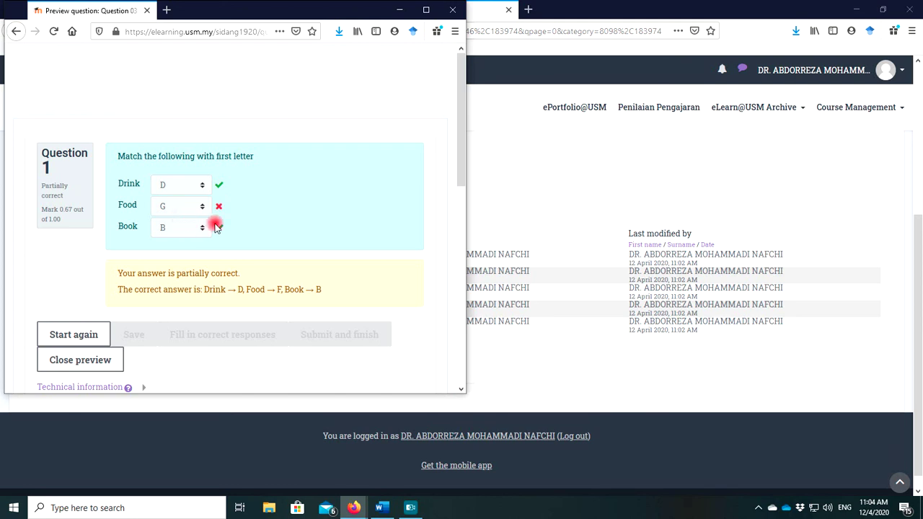
click(80, 360)
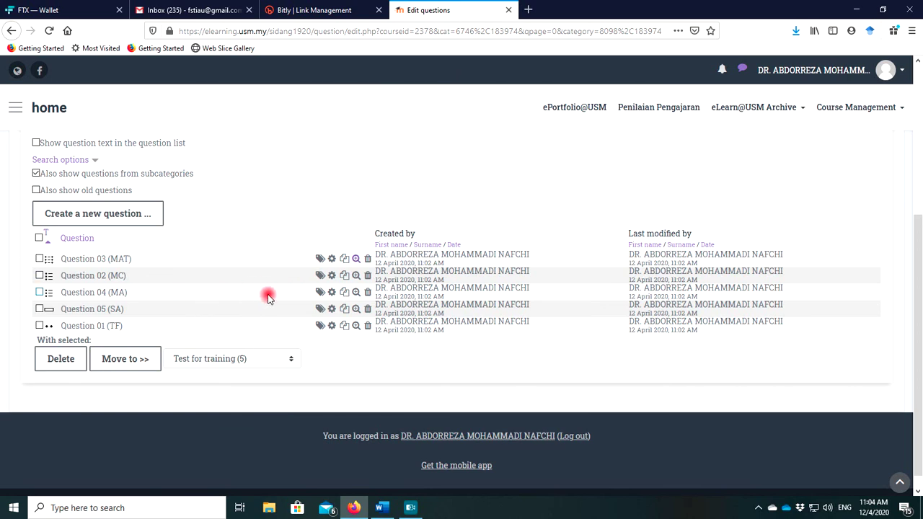
Step: Test Question 04 (MA) in a preview by submitting "Day is JAM" and "Write is TULIS", and close the preview
click(356, 294)
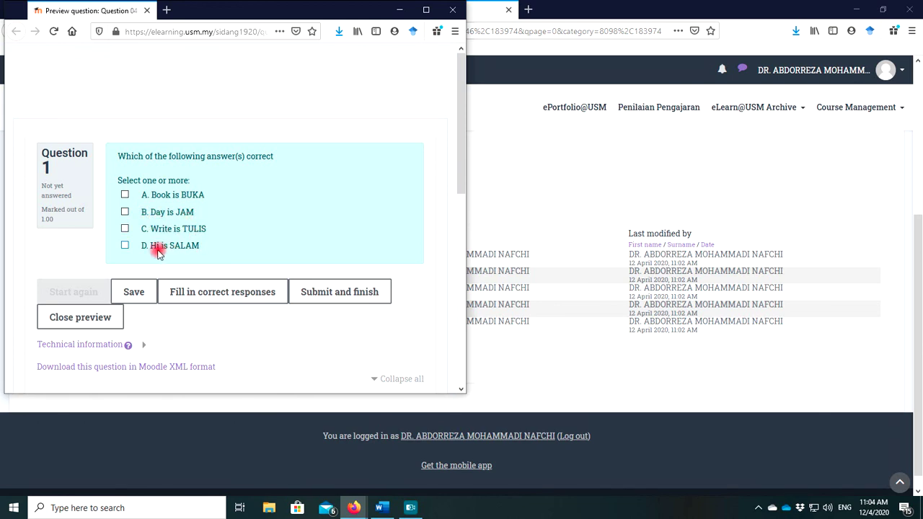
click(125, 212)
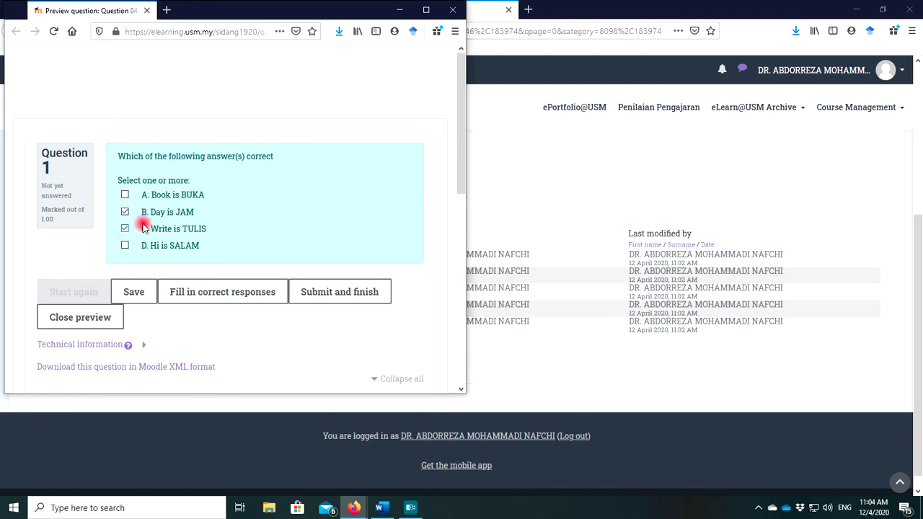
click(336, 297)
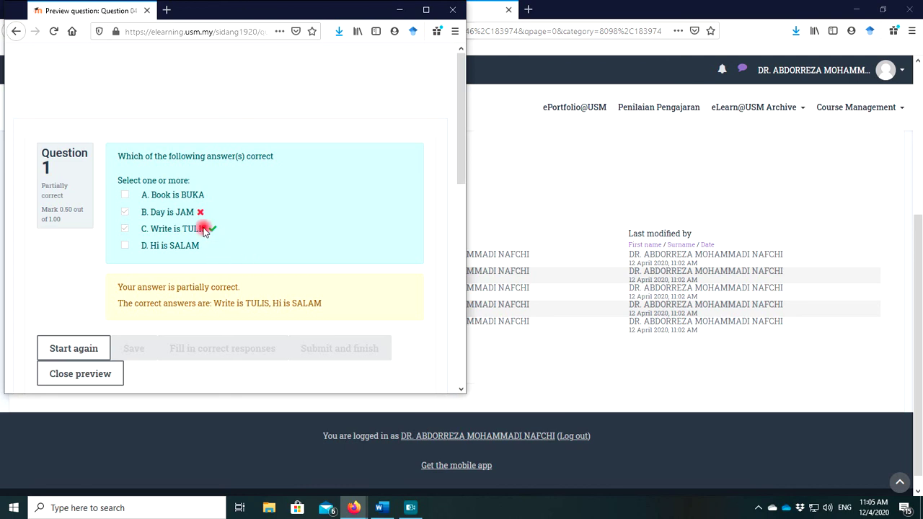
click(98, 378)
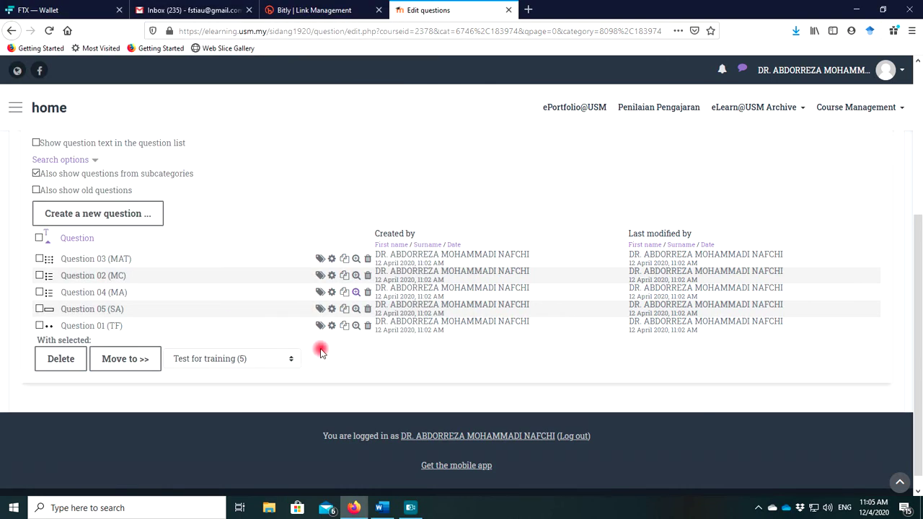
Step: Test Question 01 (TF) in a preview by submitting True, and close the preview
click(357, 326)
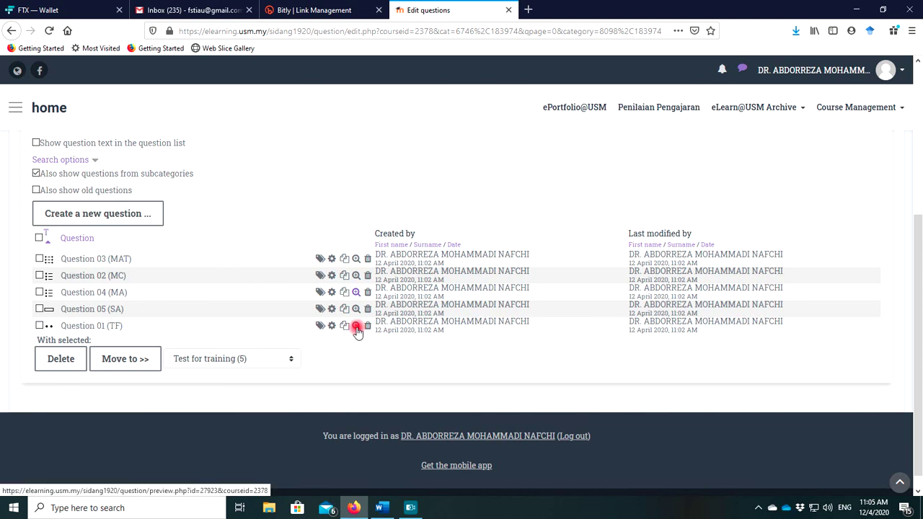
click(357, 328)
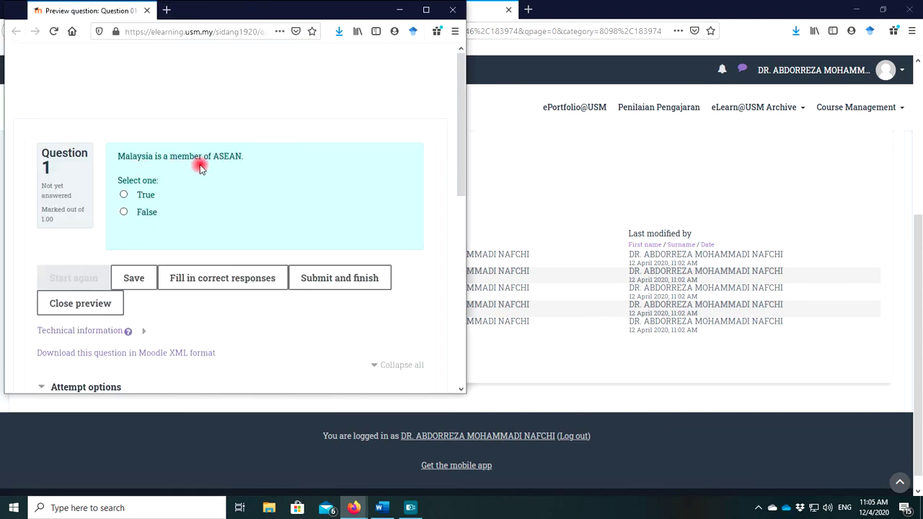
click(124, 196)
click(313, 276)
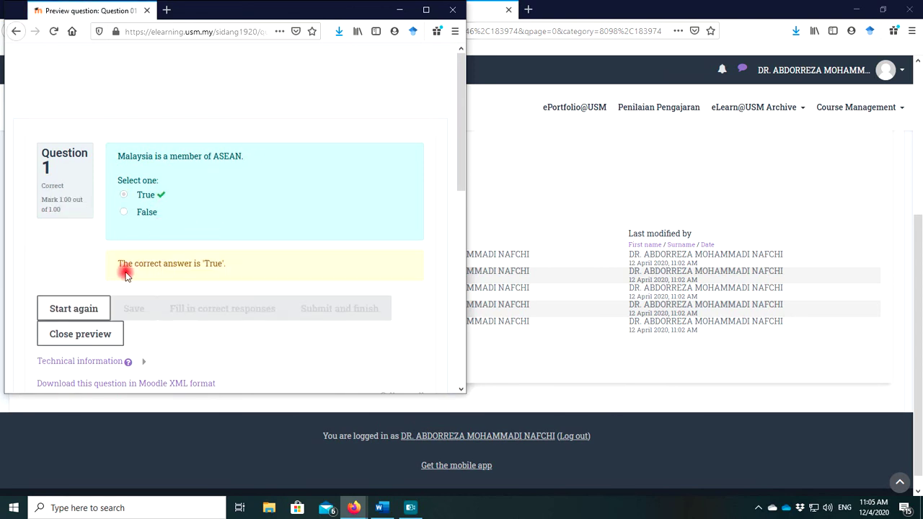
click(81, 333)
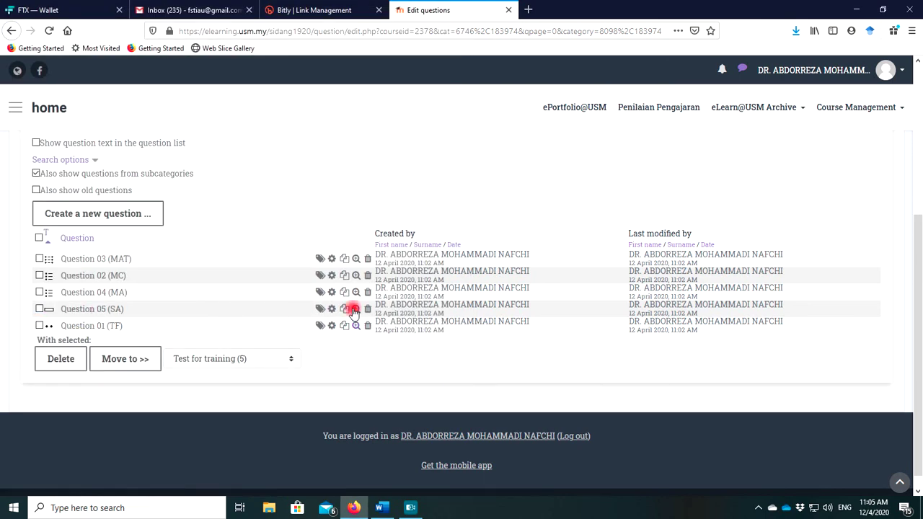
Step: Test Question 05 (SA) in a preview by submitting the answer USM, and close the preview
click(357, 310)
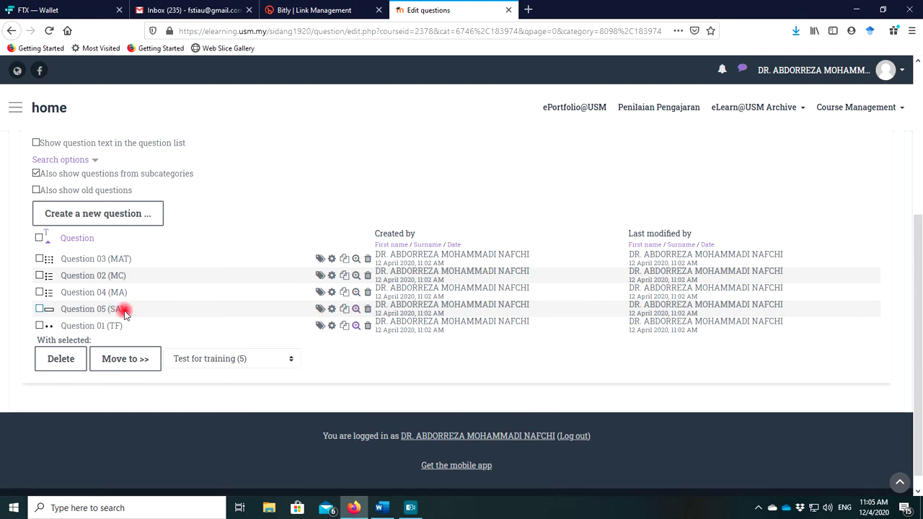
click(357, 309)
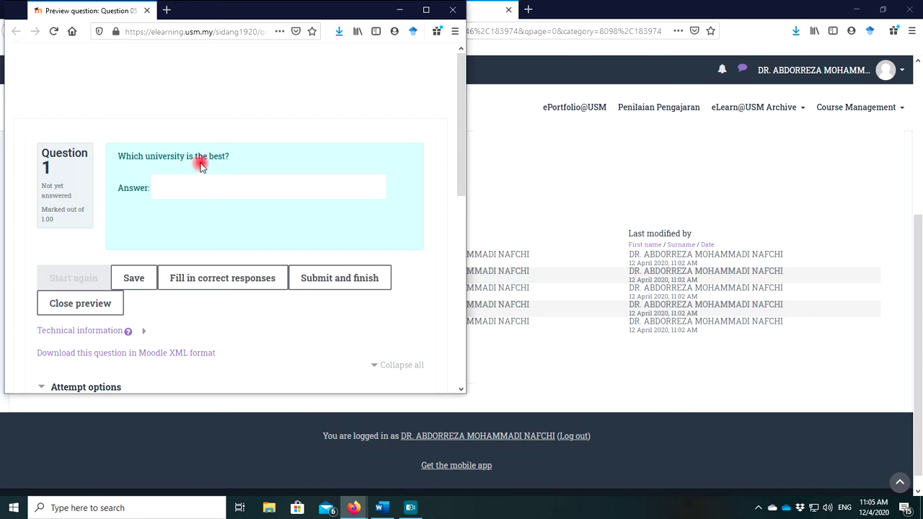
click(179, 189)
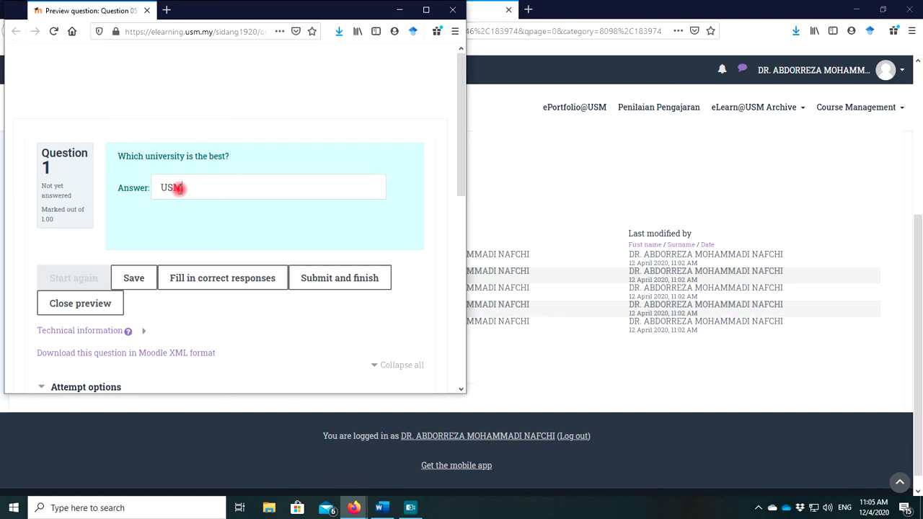
click(341, 280)
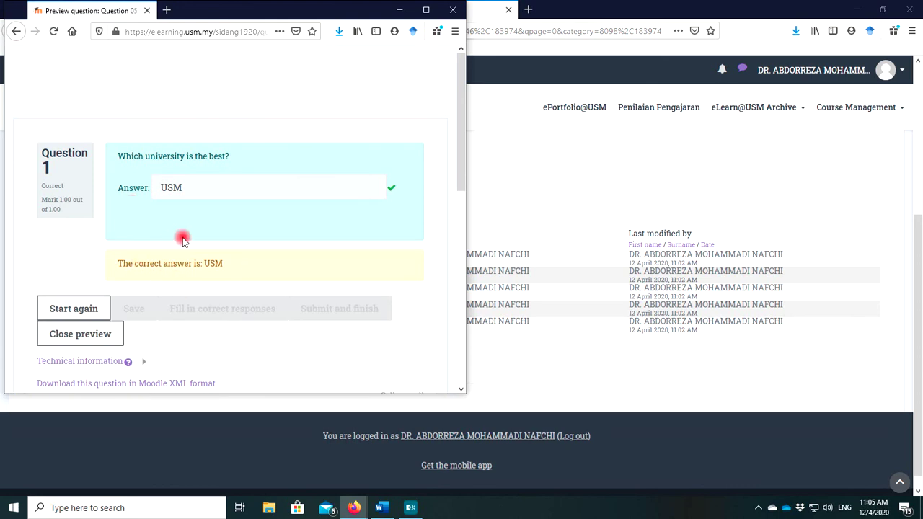
click(83, 334)
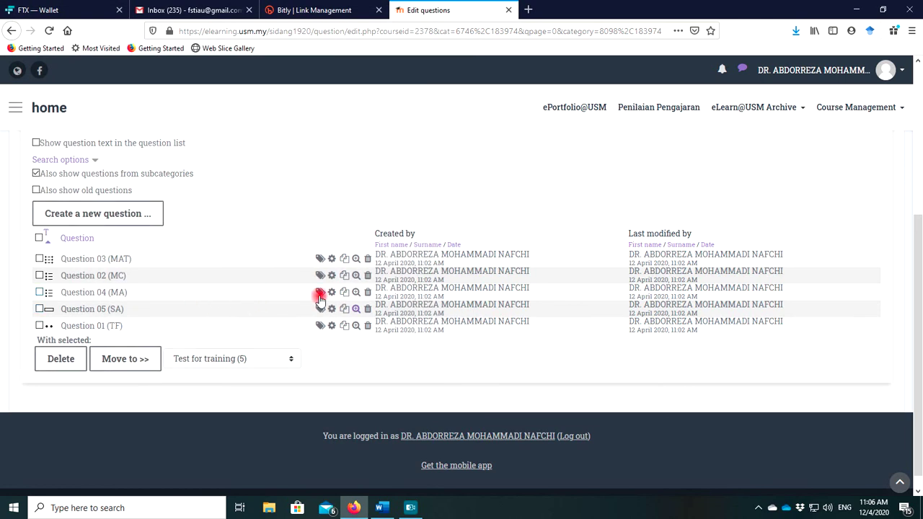
Step: Test Question 02 (MC) in a preview by submitting the answer 2+2=4, and close the preview
click(355, 275)
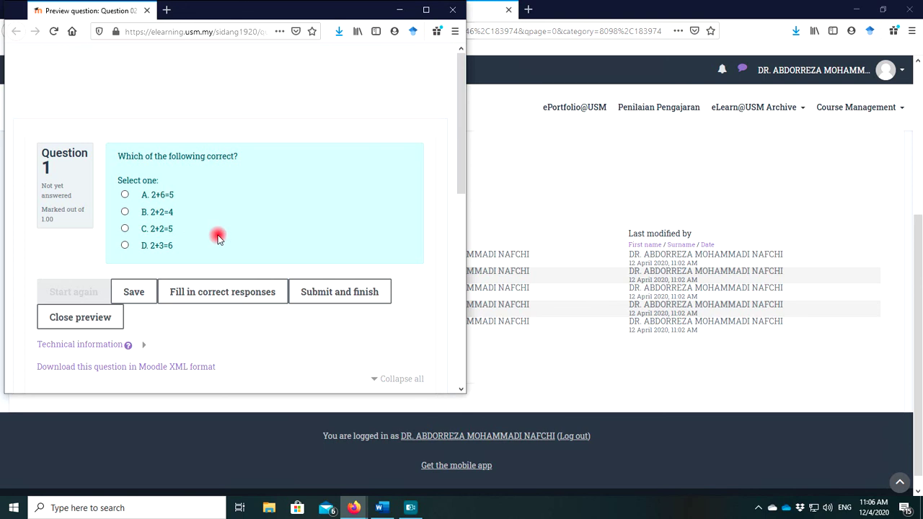
click(125, 214)
click(311, 289)
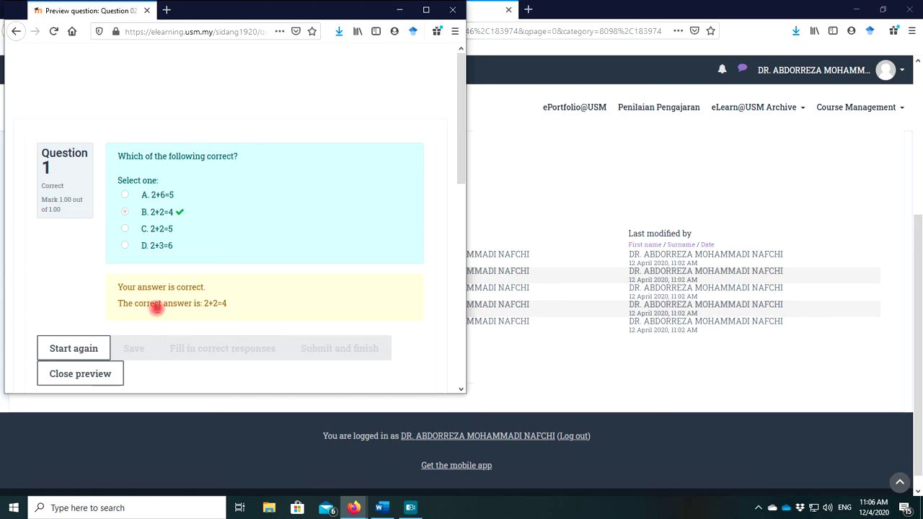
click(85, 375)
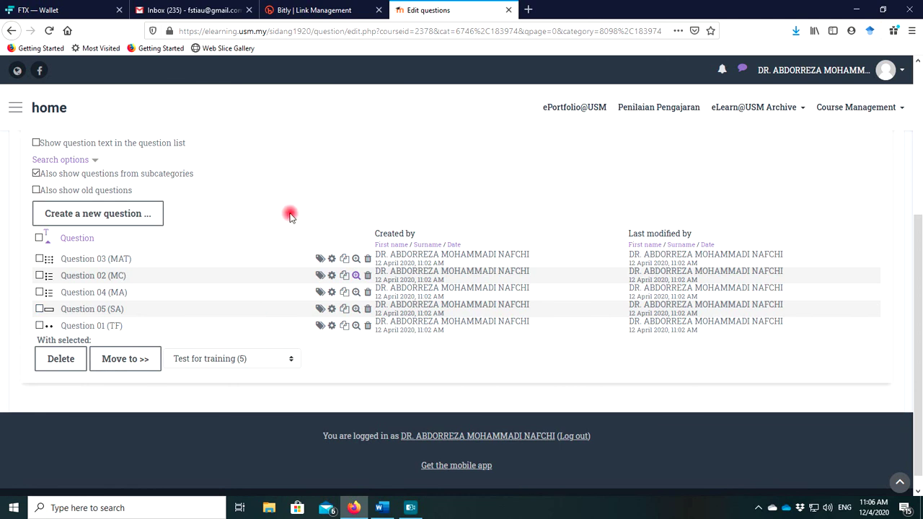
scroll(290, 220, up, 3)
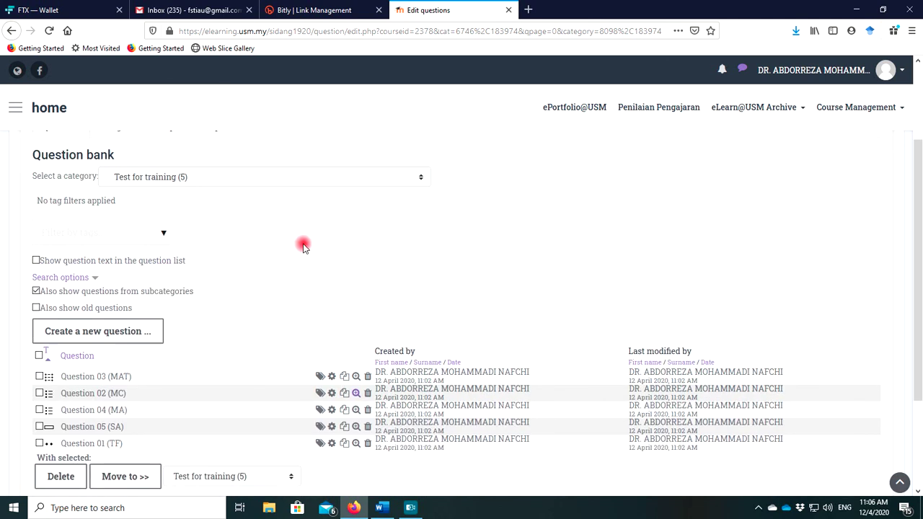
scroll(303, 251, up, 3)
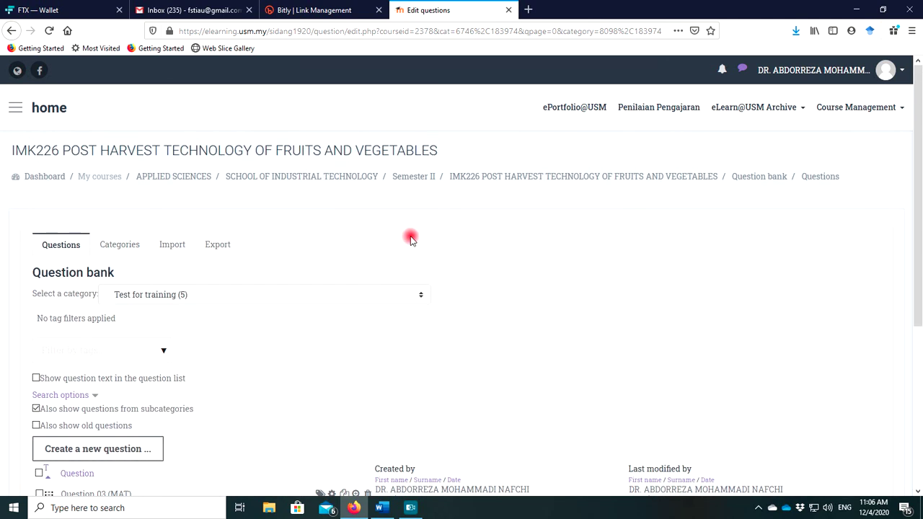
scroll(349, 264, down, 3)
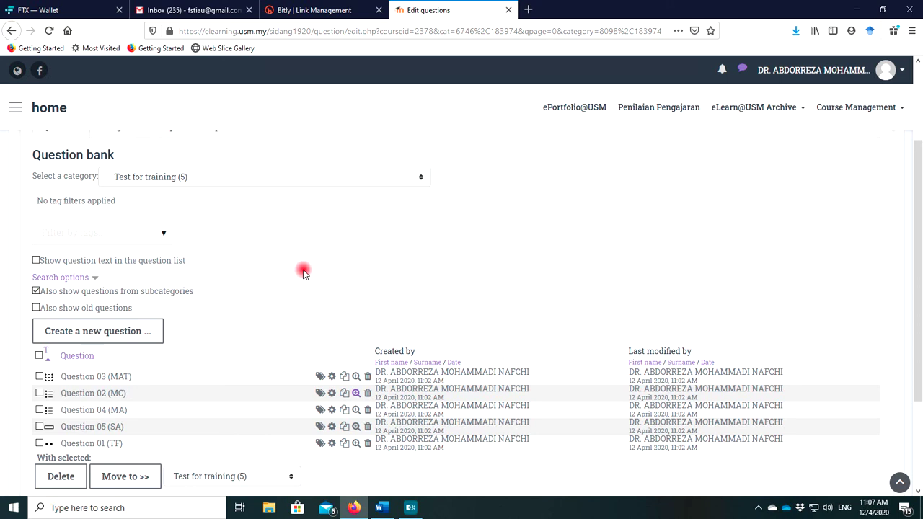
scroll(303, 271, up, 3)
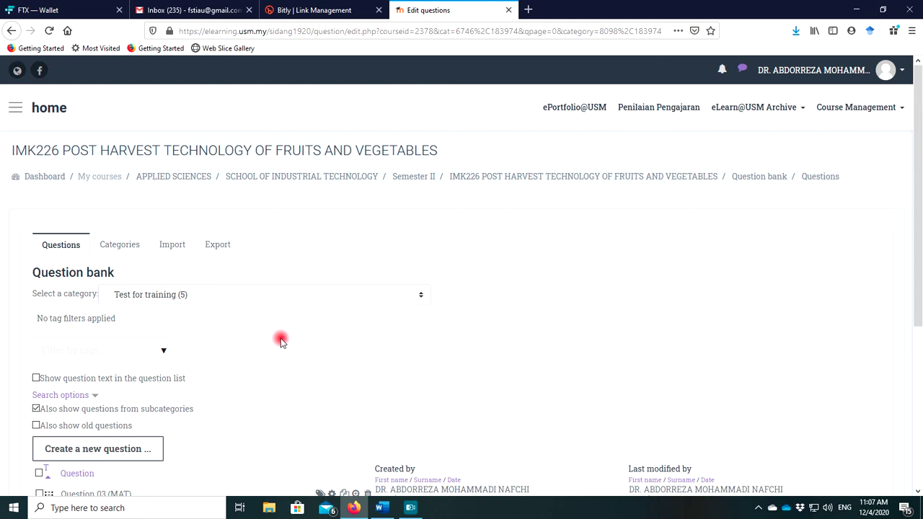
scroll(285, 342, down, 3)
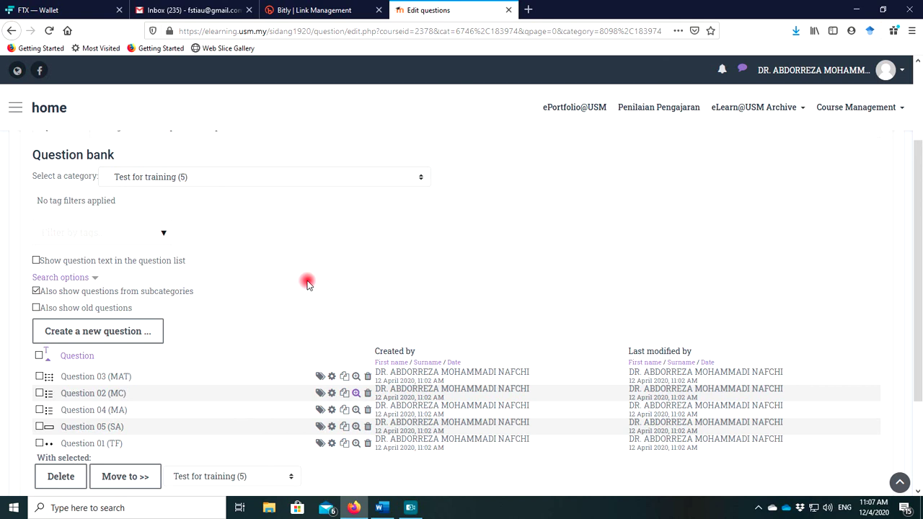
scroll(348, 288, up, 1)
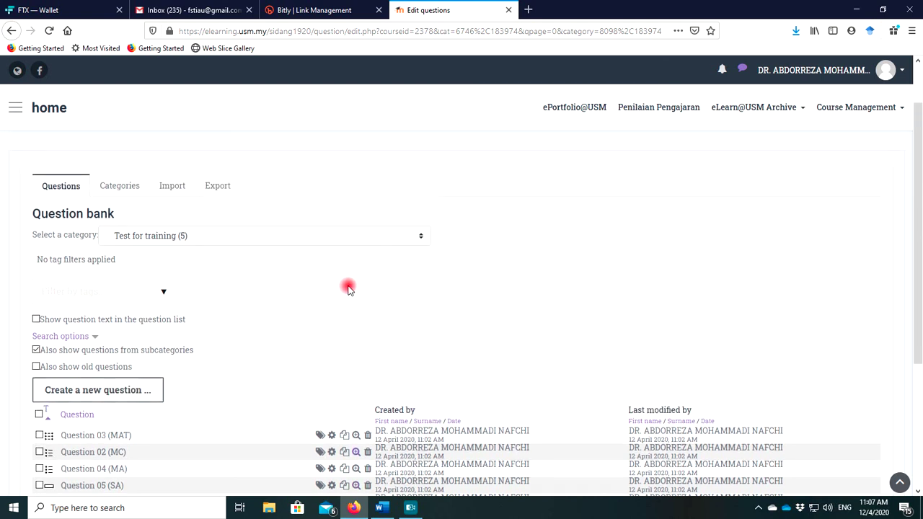
scroll(322, 302, down, 2)
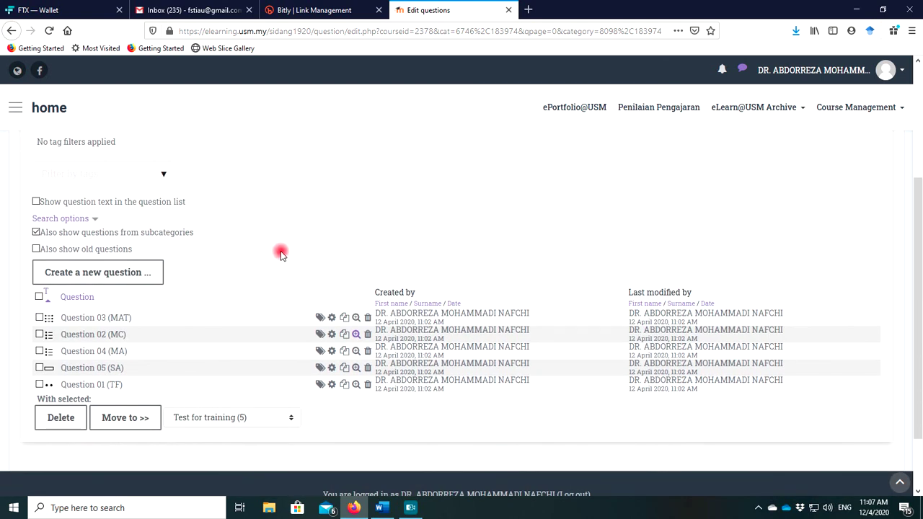